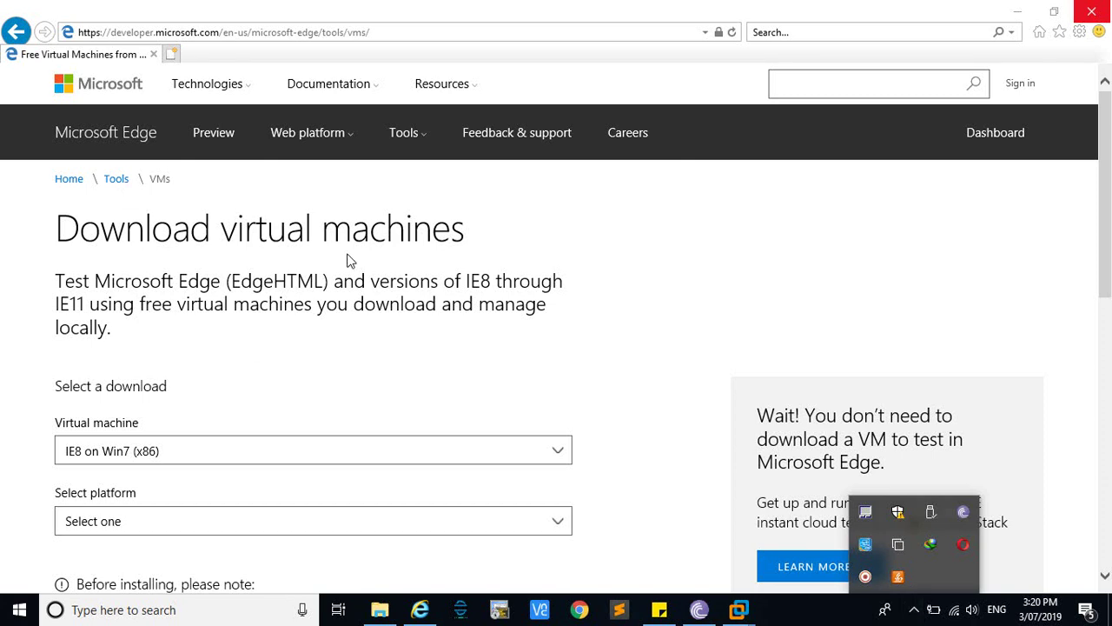
Browse the download page's virtual machine and platform lists, leaving IE8 on Win7 selected
scroll(433, 393, "down", 1)
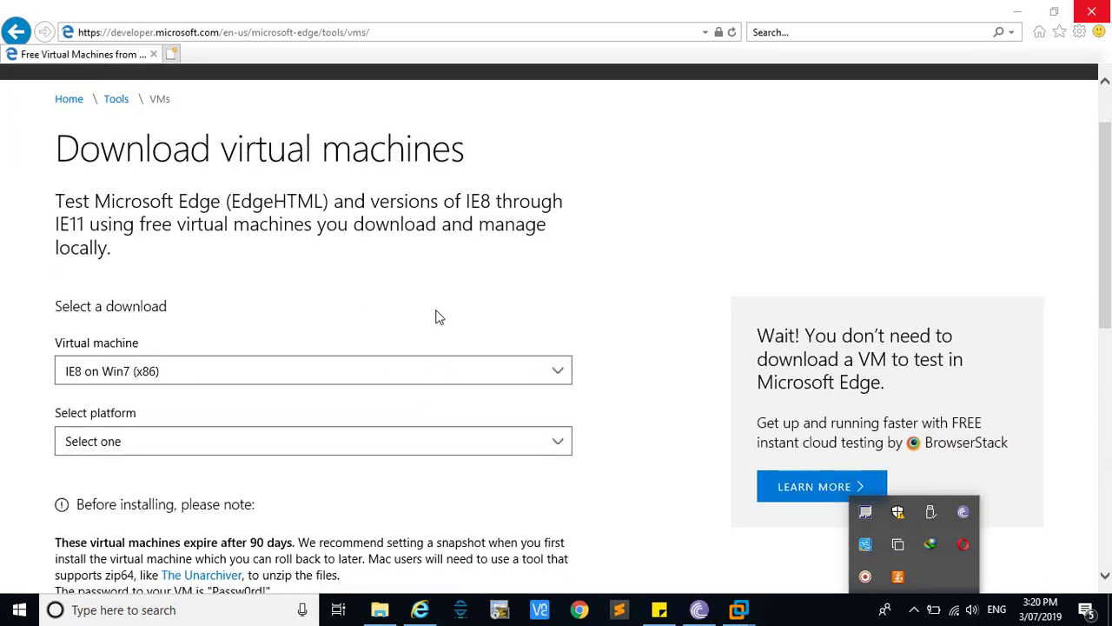
scroll(459, 389, "up", 1)
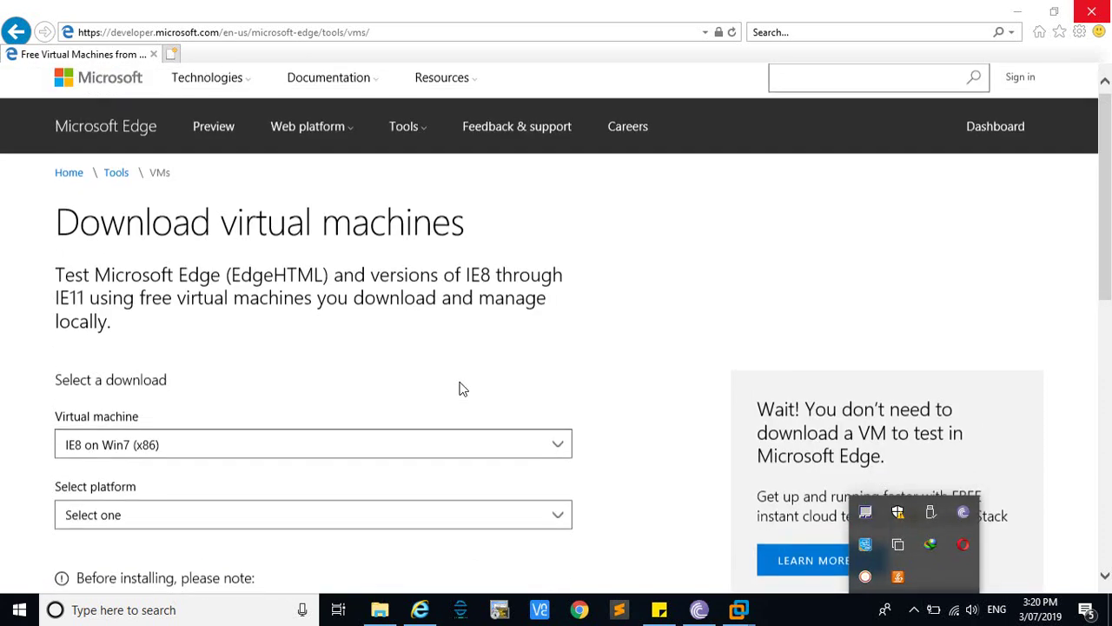
left_click(235, 32)
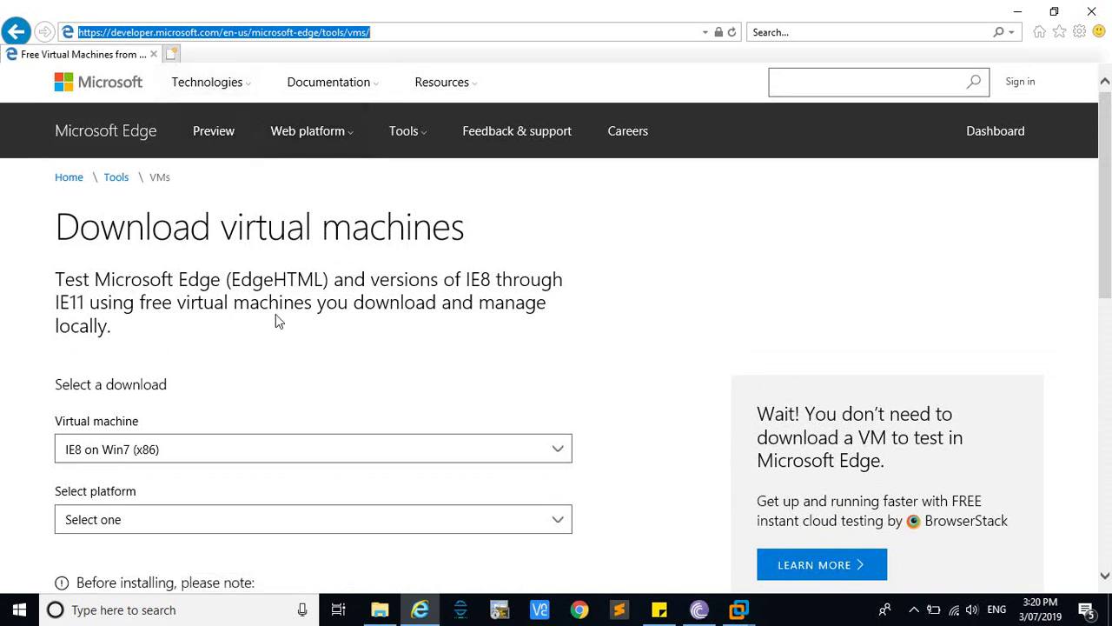
scroll(276, 315, "down", 1)
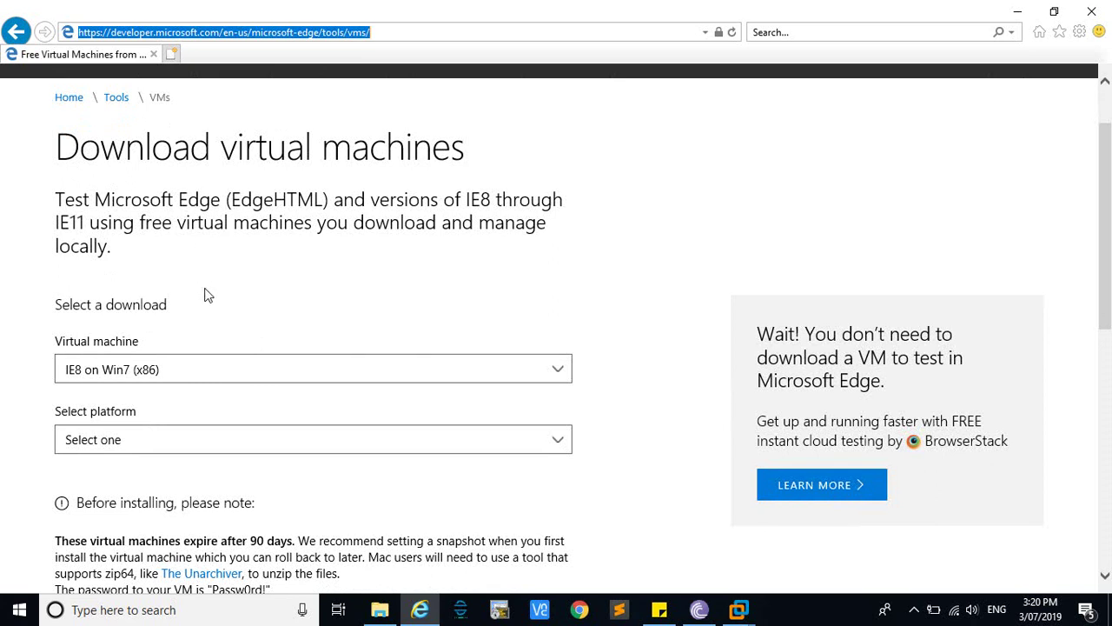
scroll(266, 310, "down", 1)
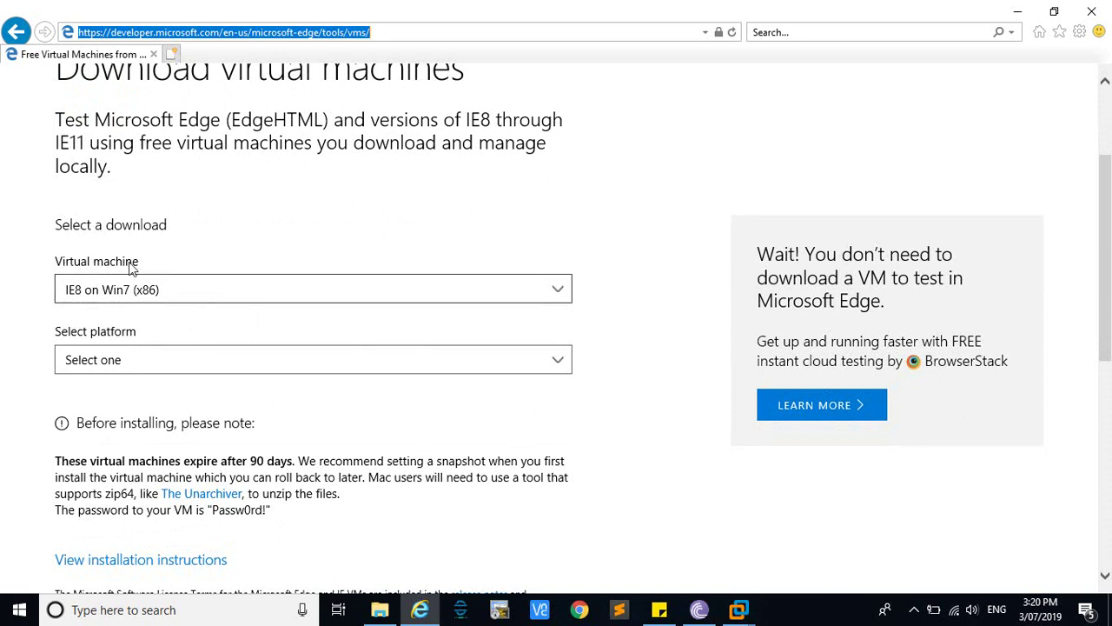
left_click(178, 297)
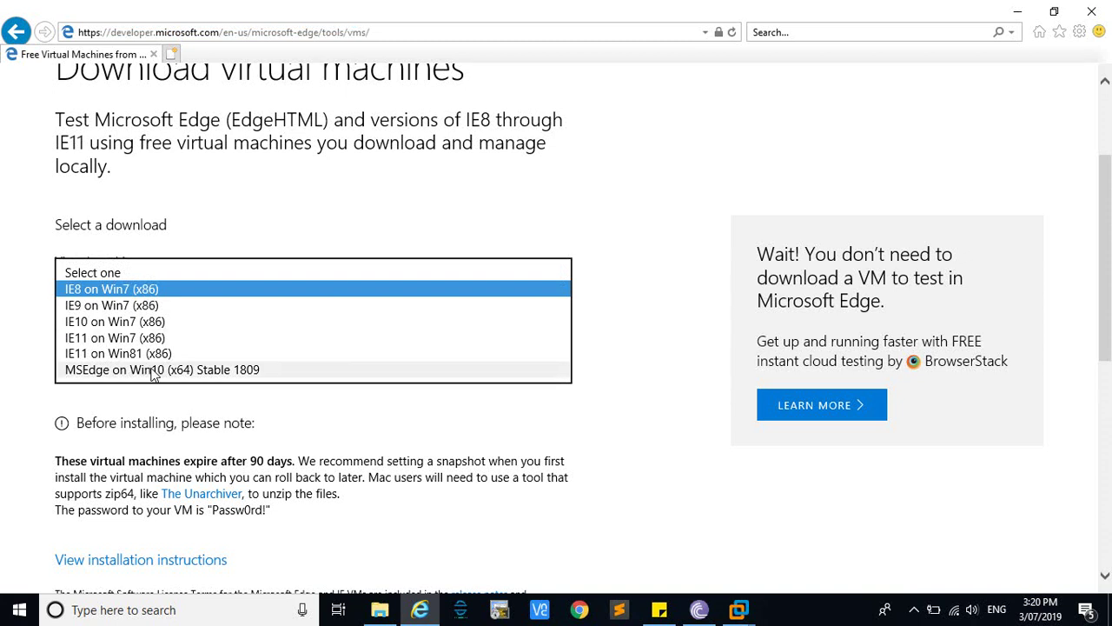
left_click(596, 429)
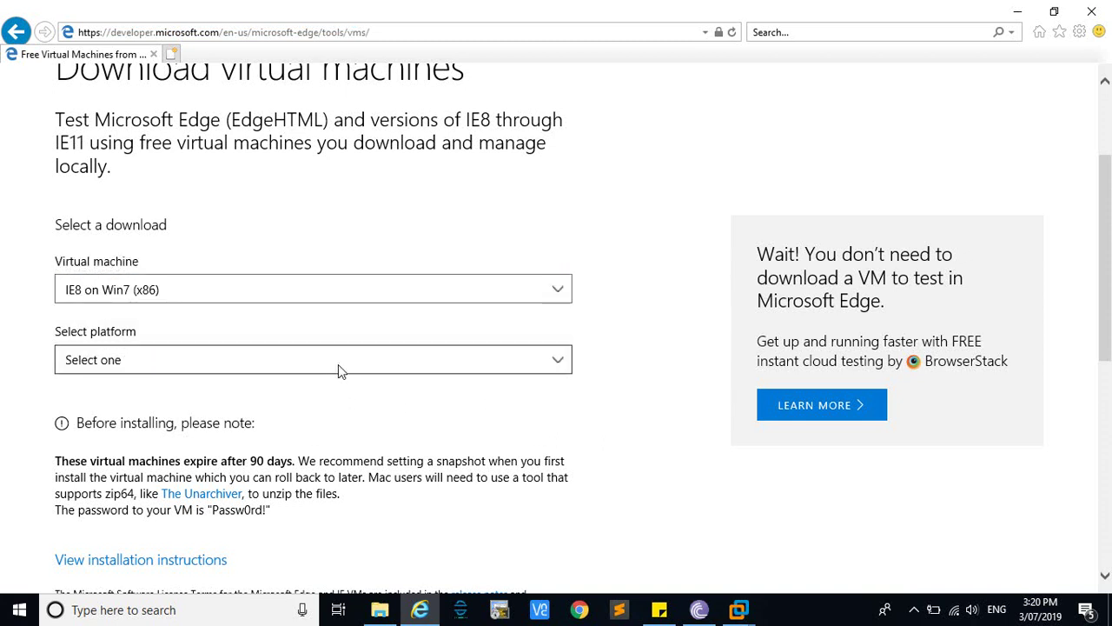
left_click(338, 364)
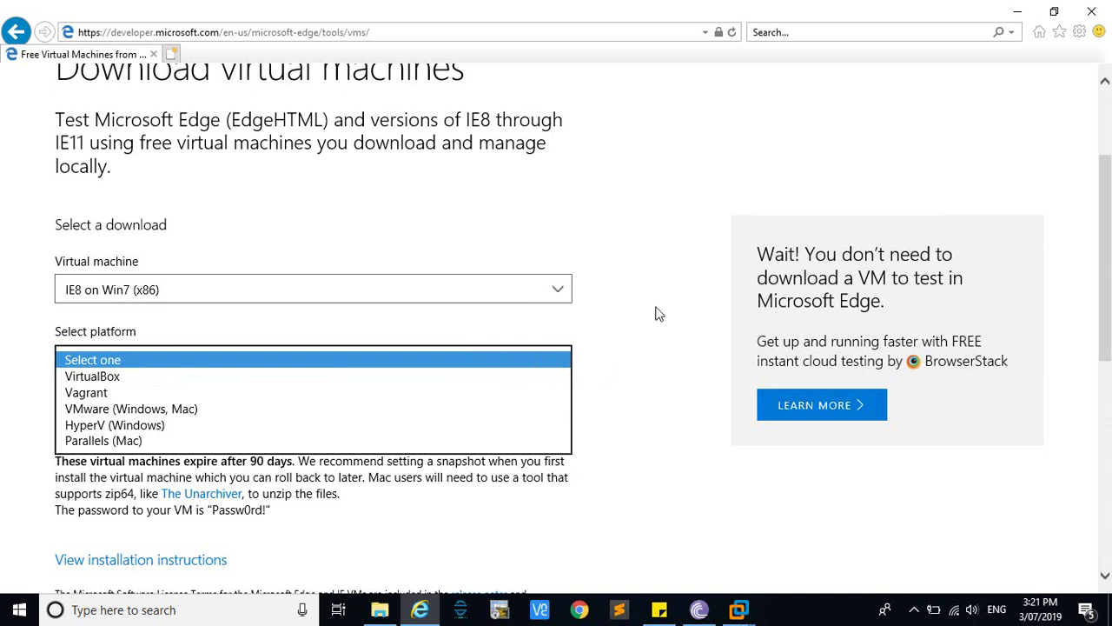
left_click(654, 343)
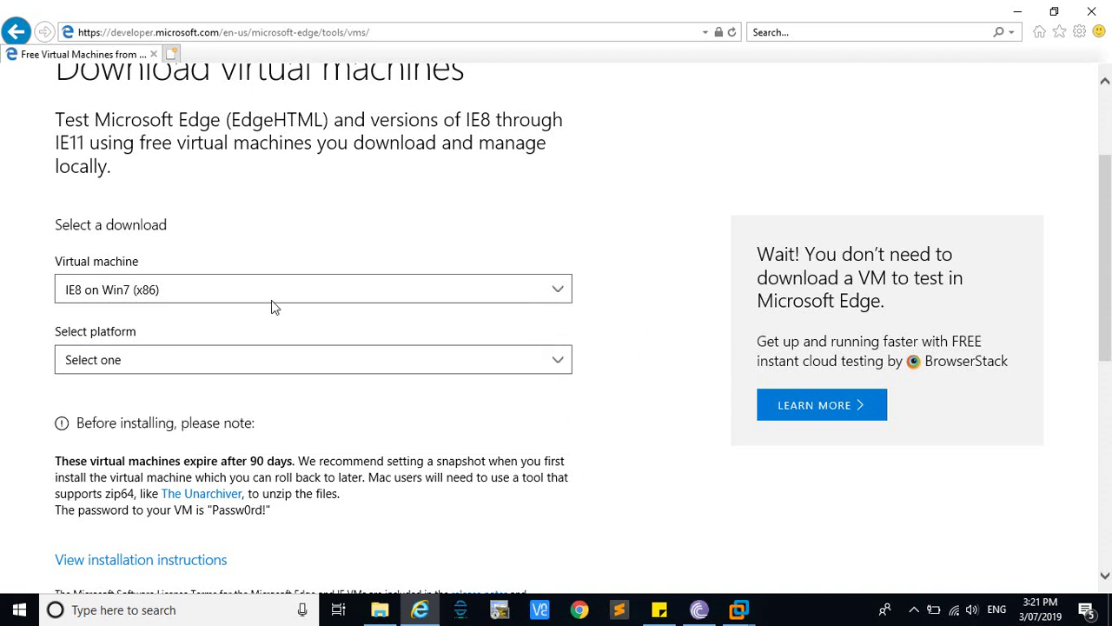
left_click(415, 289)
left_click(674, 262)
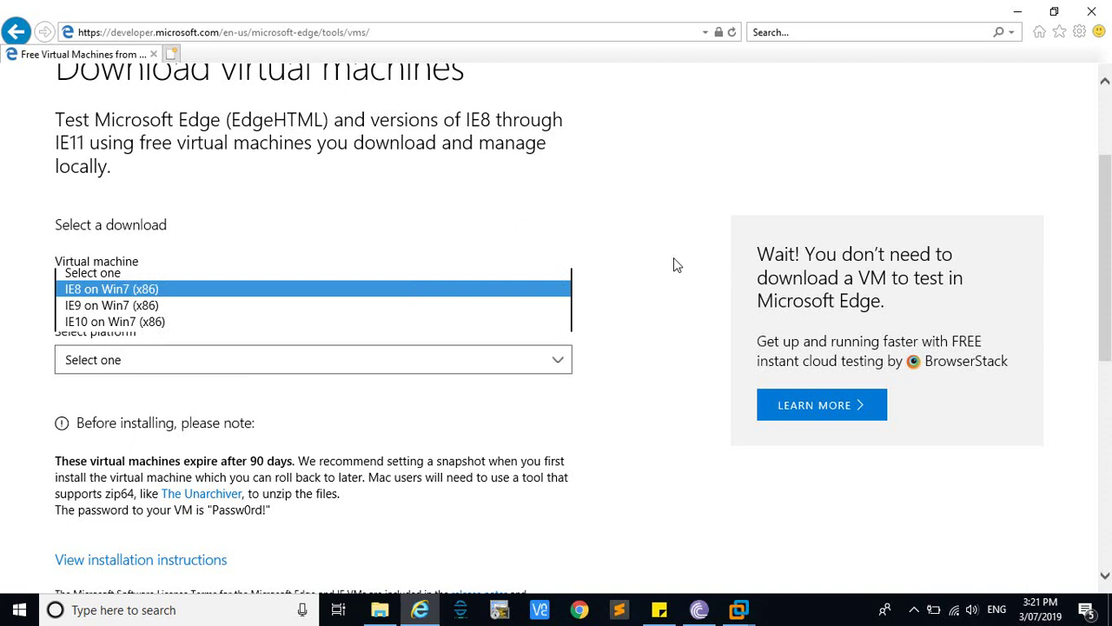
Read the page notes on the 90-day VM expiry and the VM password
scroll(513, 336, "down", 2)
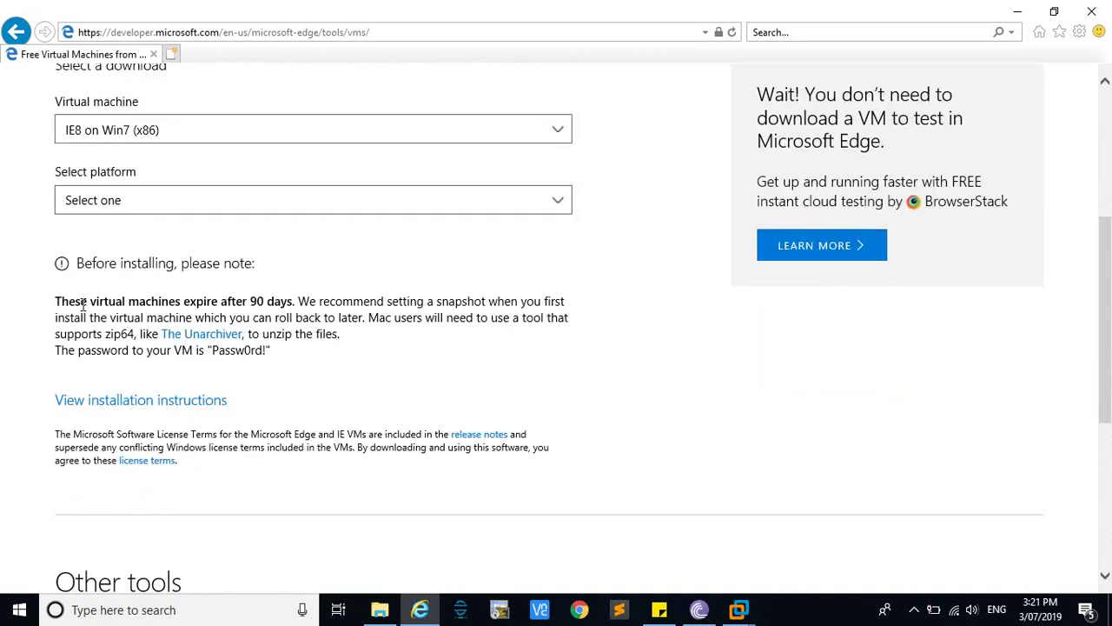
left_click_drag(185, 299, 279, 300)
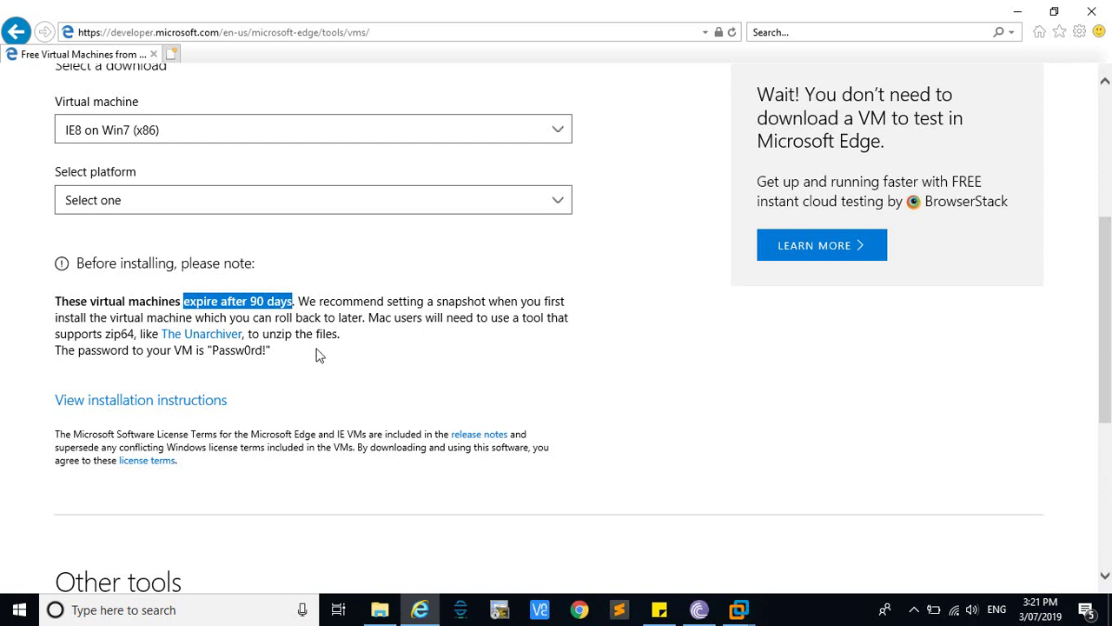
scroll(375, 335, "up", 1)
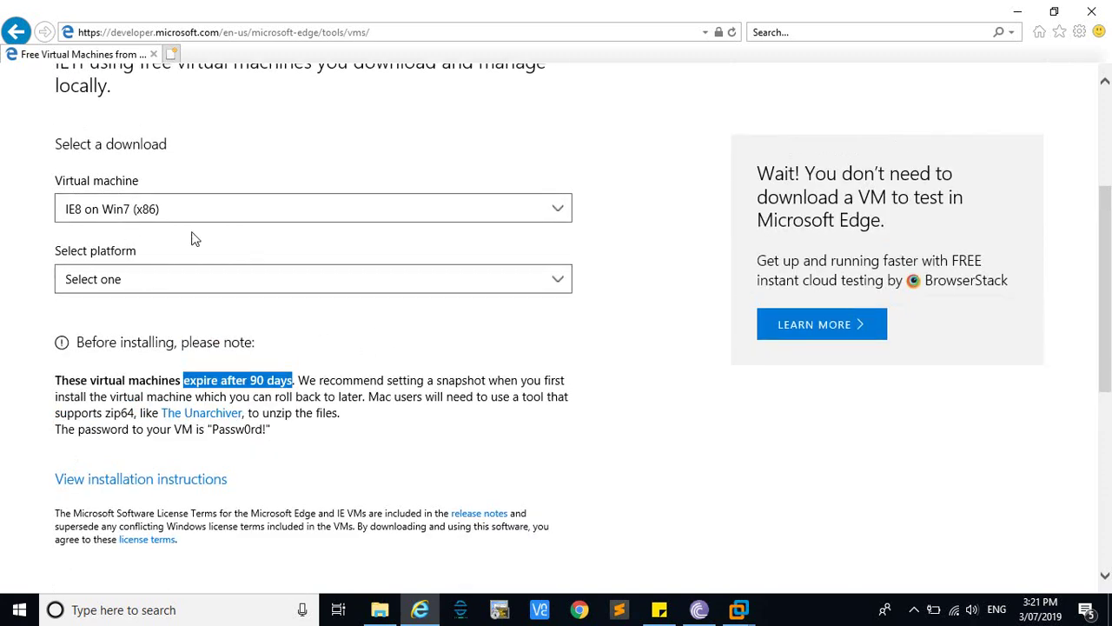
scroll(408, 399, "down", 1)
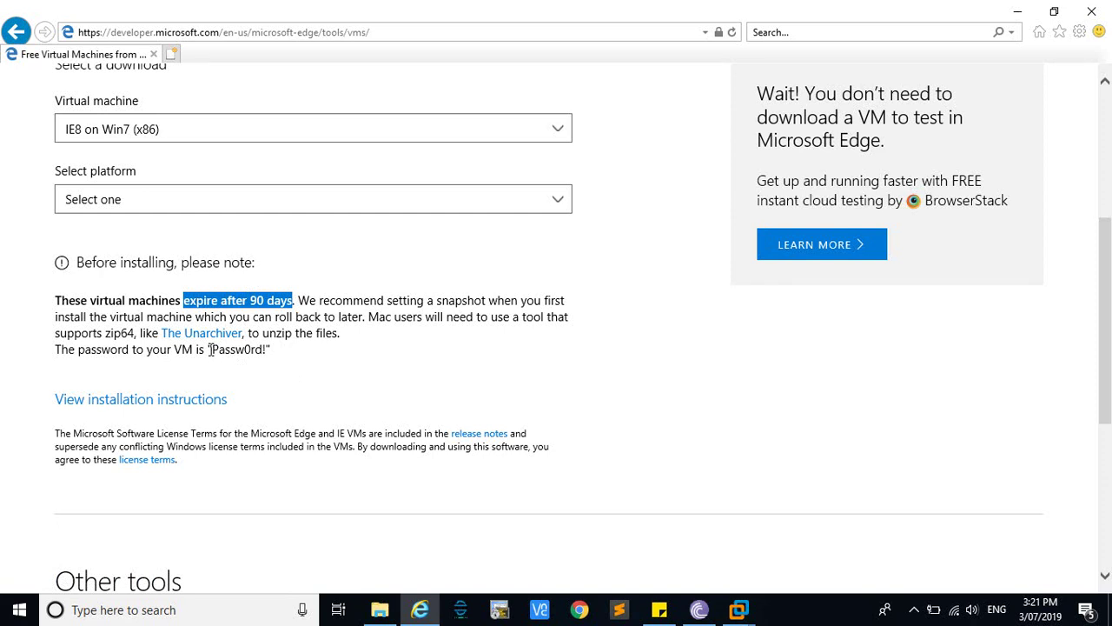
double_click(213, 349)
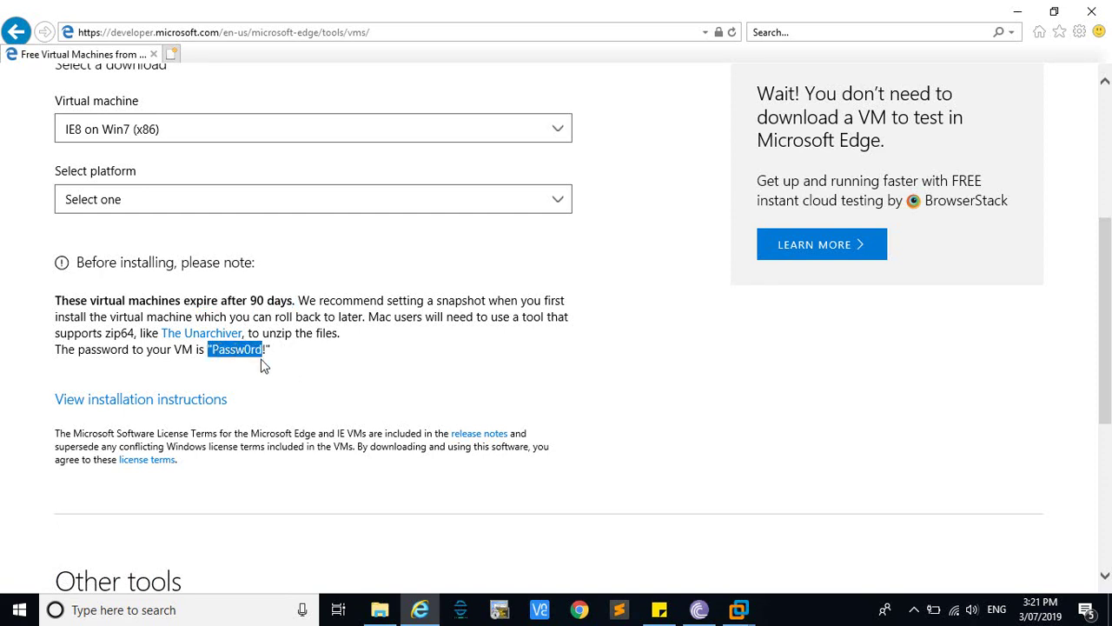
left_click(259, 374)
scroll(542, 366, "up", 3)
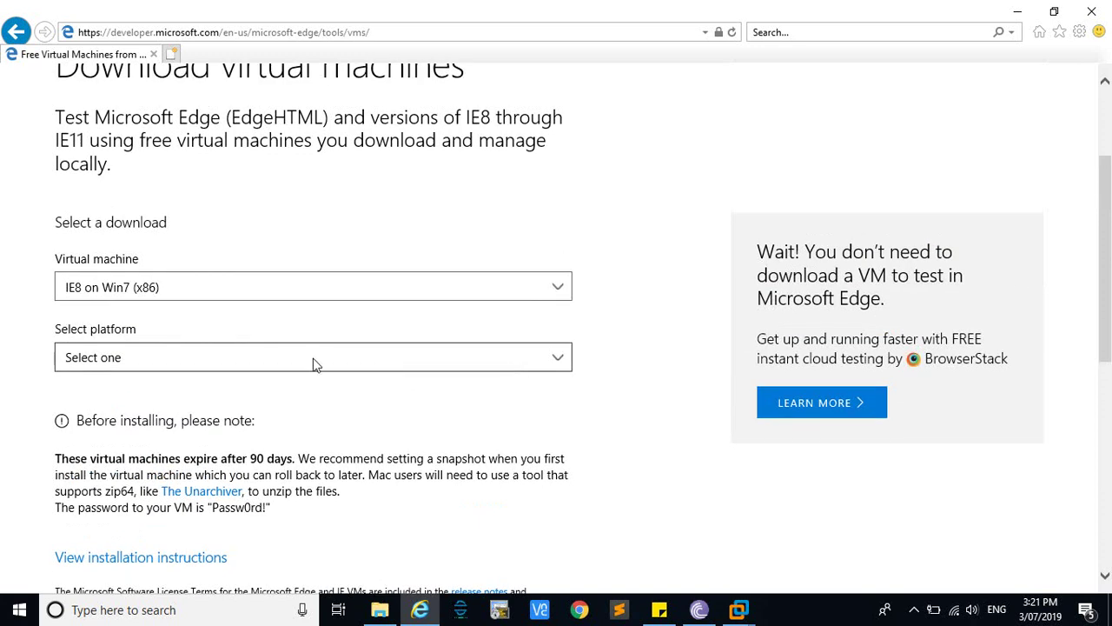
Download the MSEdge on Win10 (x64) Stable 1809 zip for VMware (Windows, Mac), skipping the duplicate
left_click(452, 296)
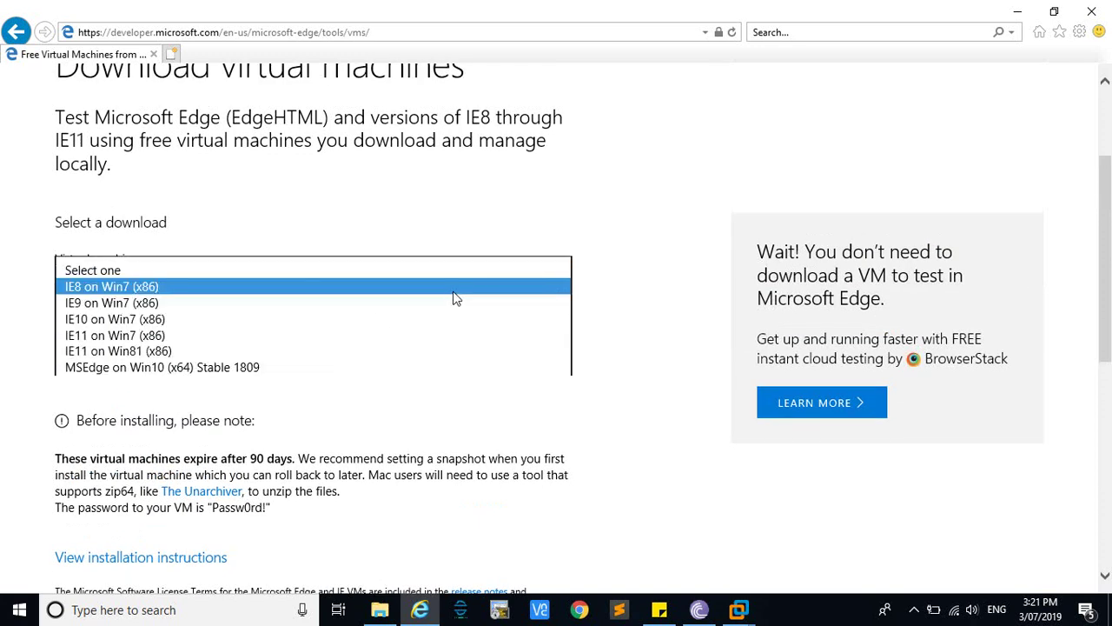
left_click(249, 368)
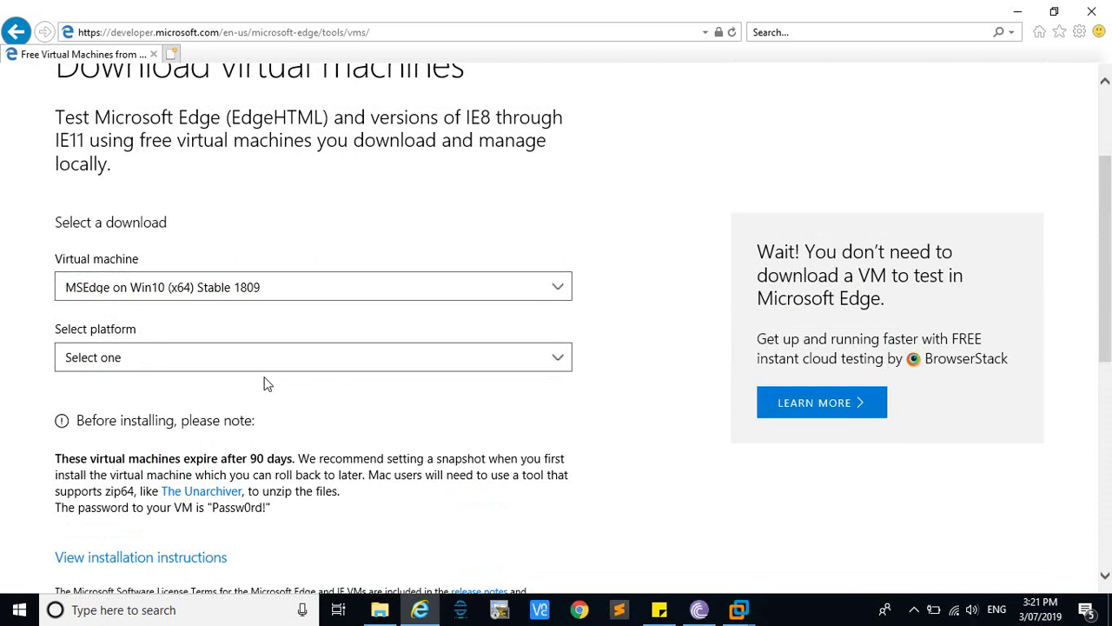
left_click(292, 369)
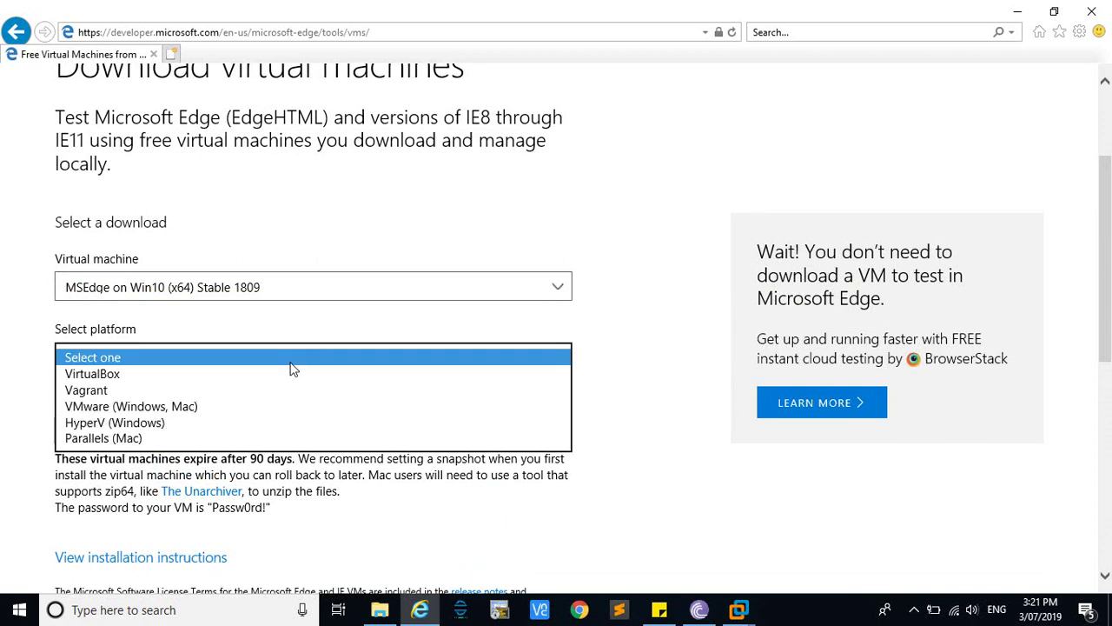
left_click(154, 410)
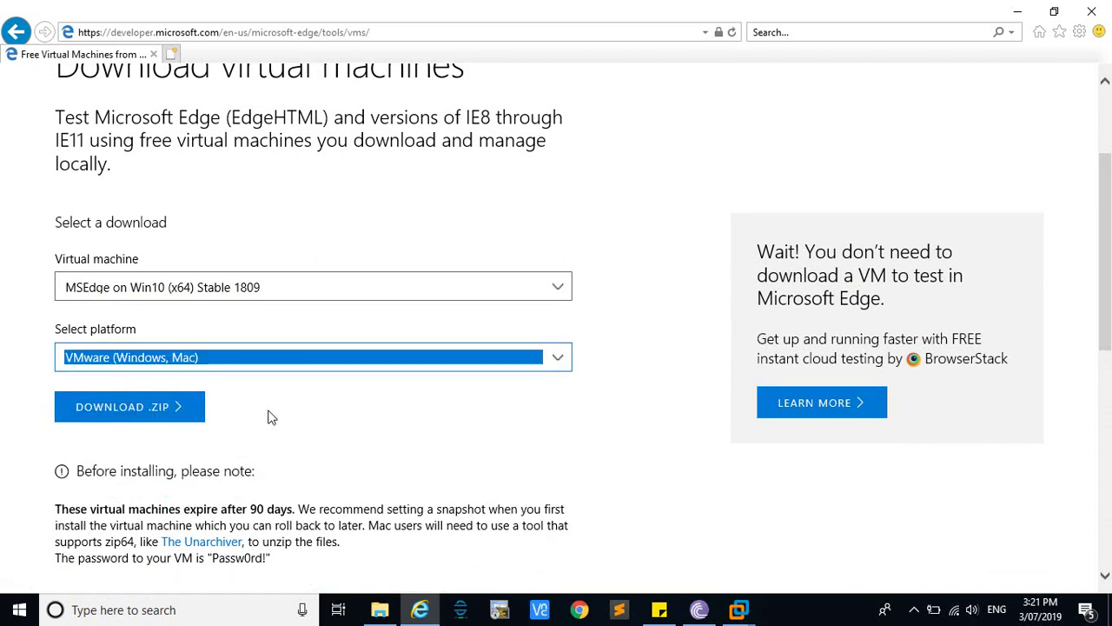
left_click(145, 421)
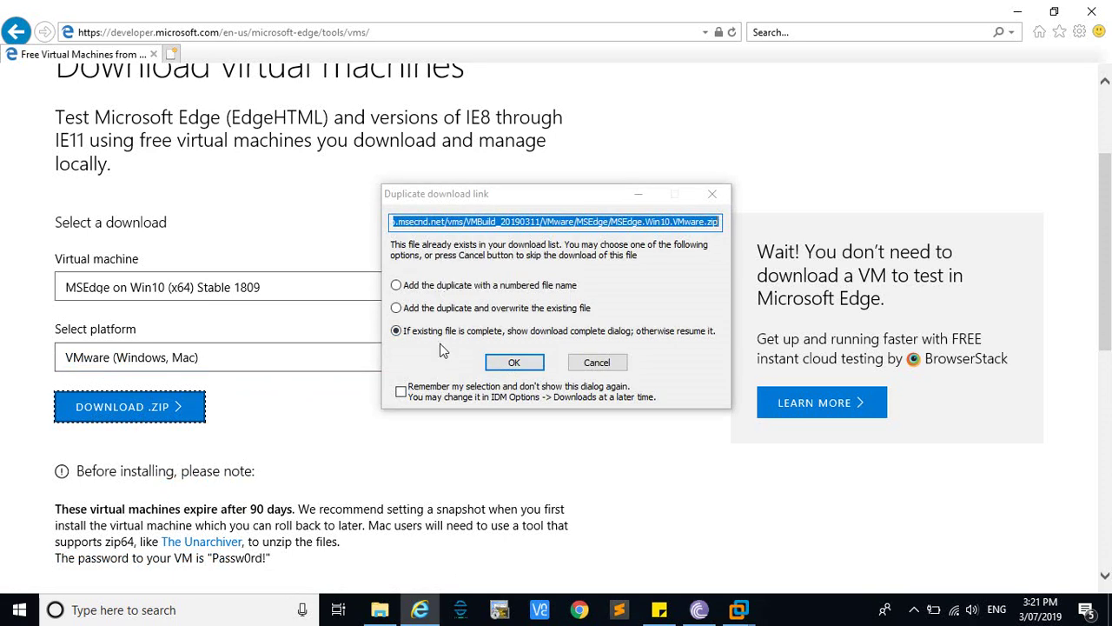
left_click(596, 363)
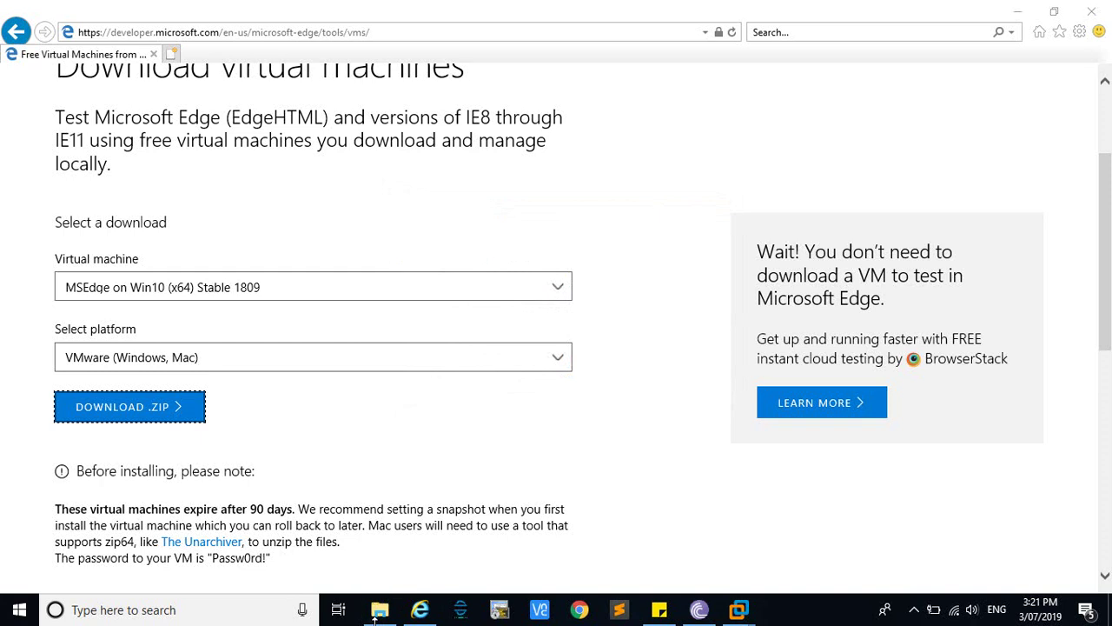
left_click(379, 611)
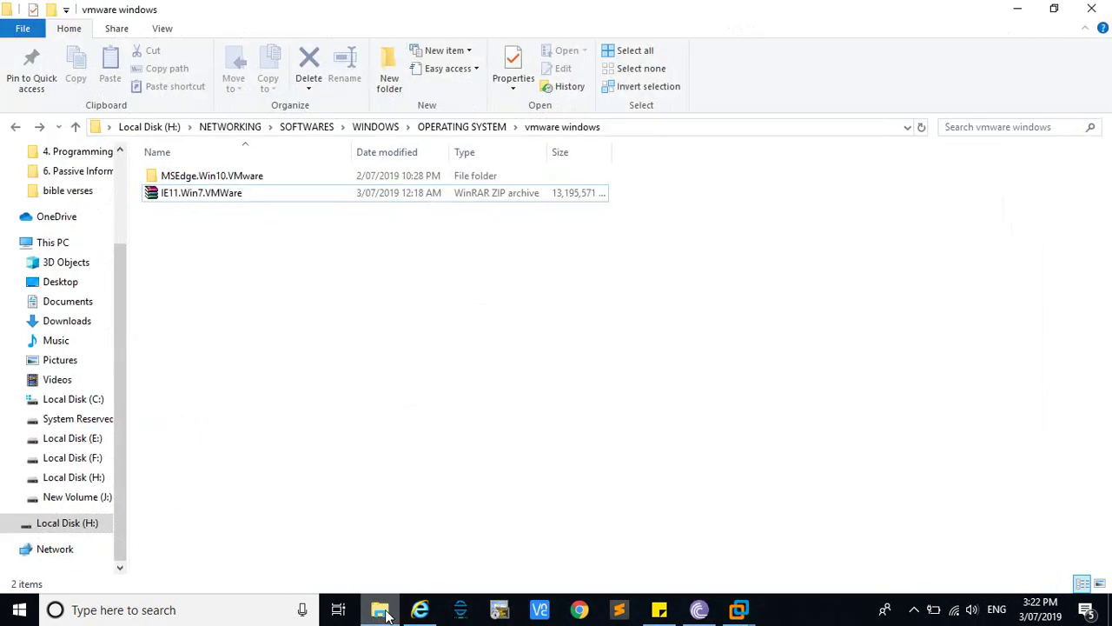
Select the IE11.Win7.VMWare archive and bring up its Extract Here and 7-Zip options
left_click(218, 196)
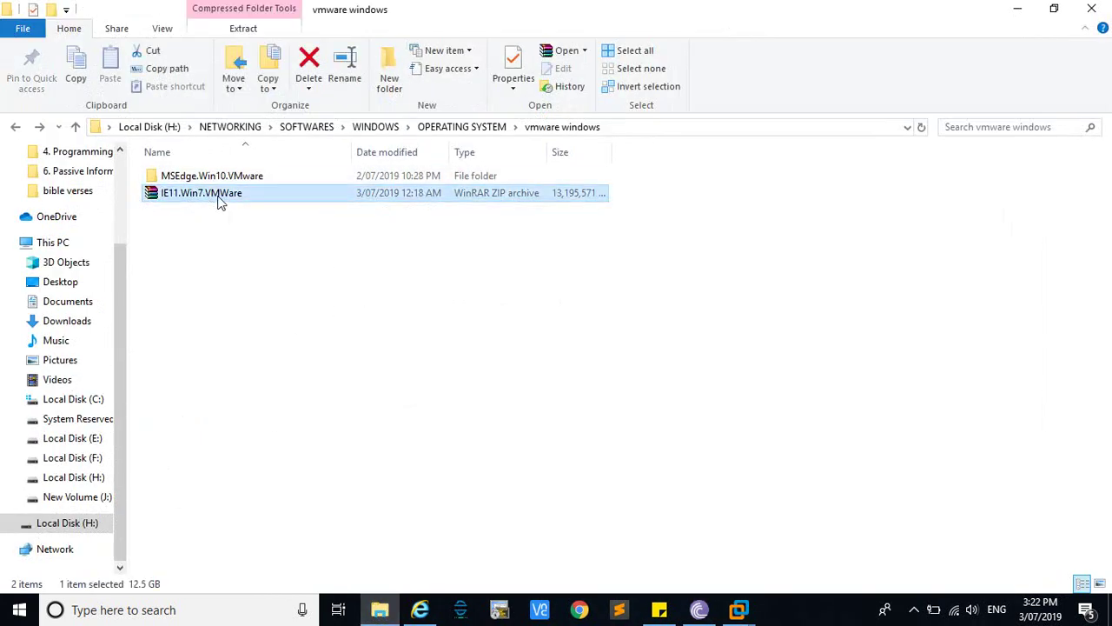
left_click(268, 281)
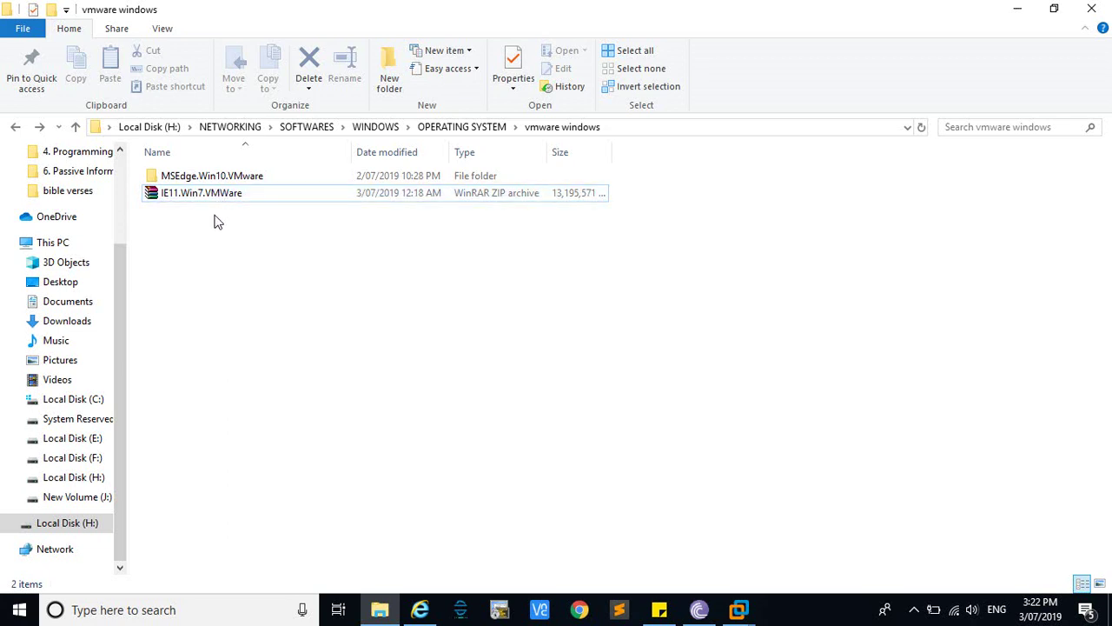
left_click(218, 200)
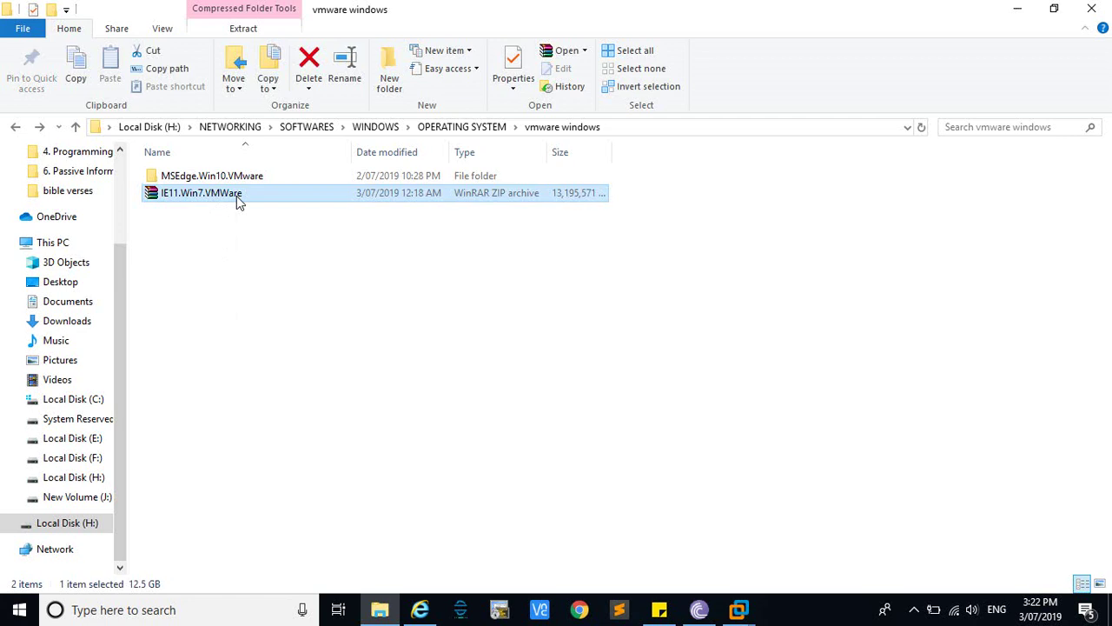
right_click(238, 200)
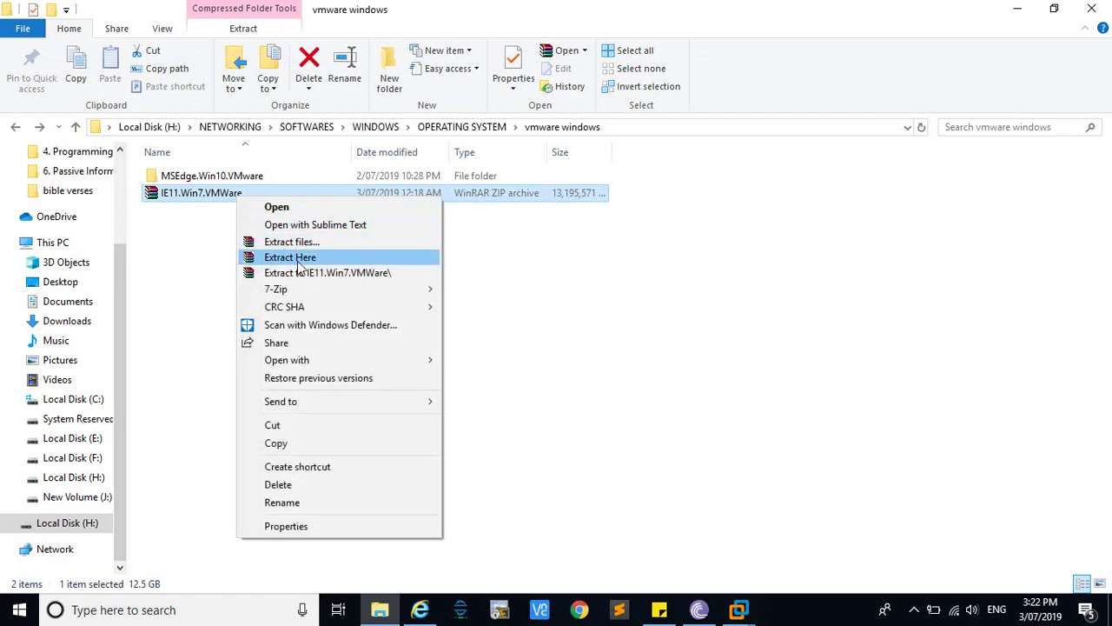
mouse_move(288, 291)
double_click(219, 177)
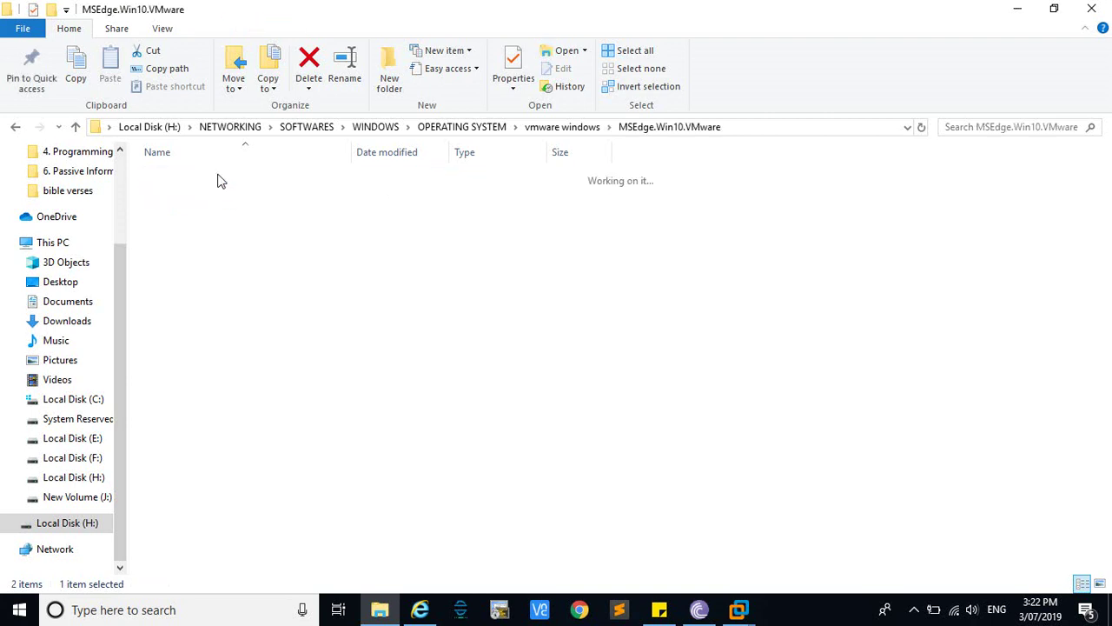
double_click(218, 179)
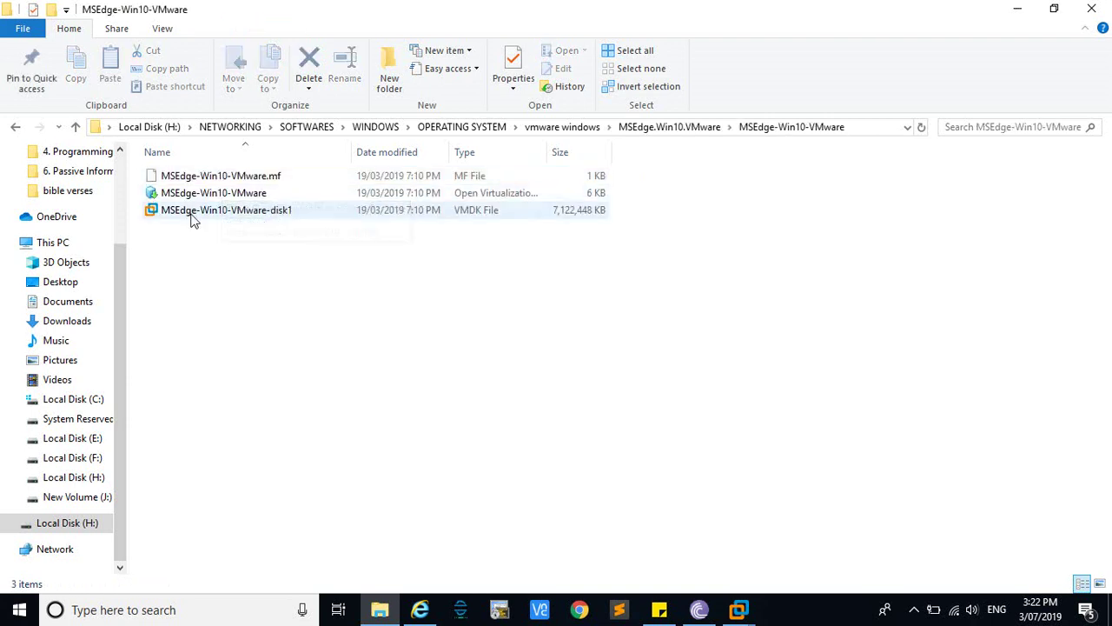
left_click(195, 217)
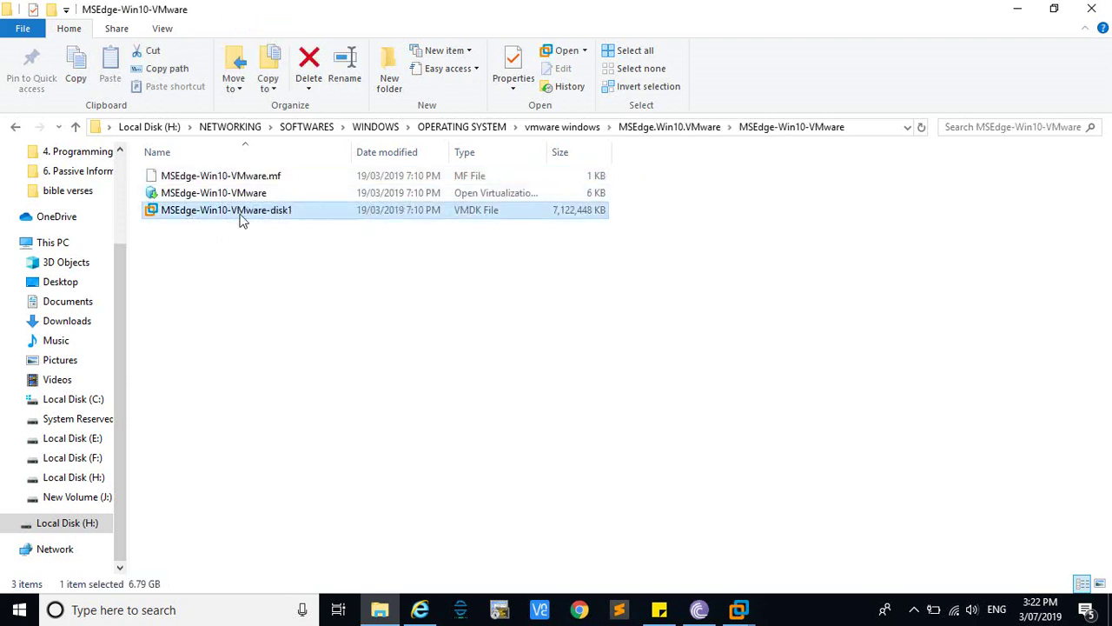
left_click(16, 128)
left_click(16, 128)
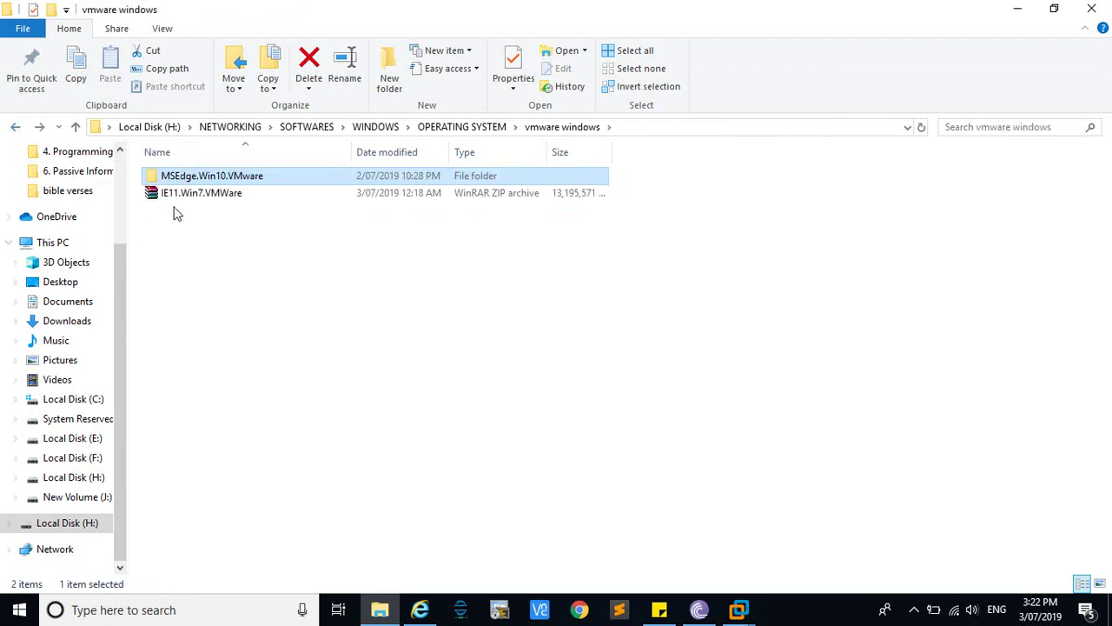
left_click(174, 195)
right_click(173, 197)
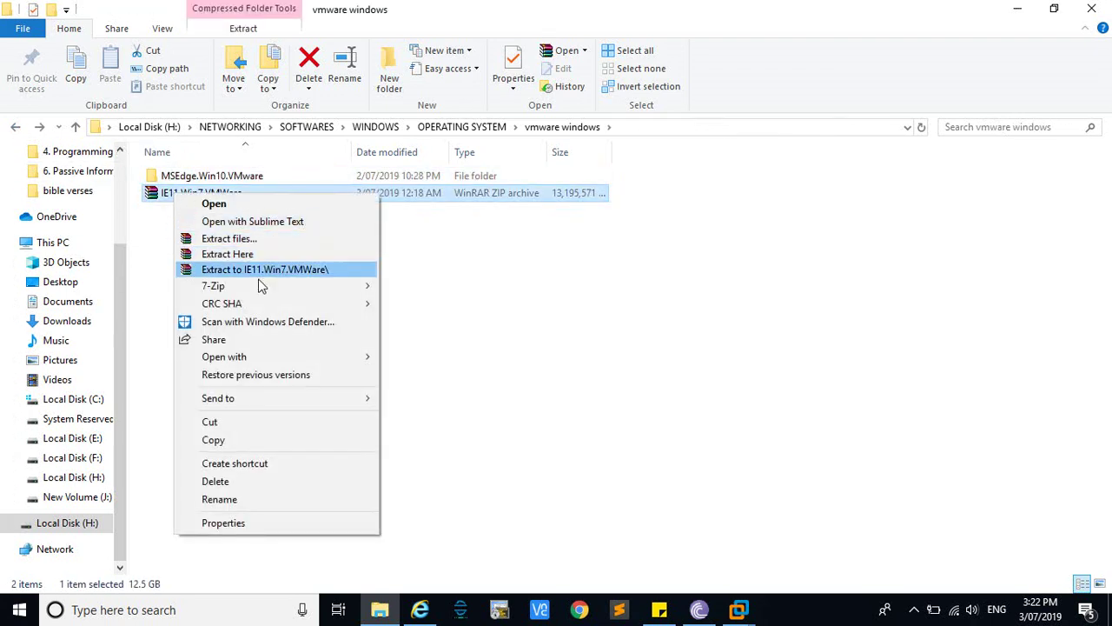
mouse_move(249, 292)
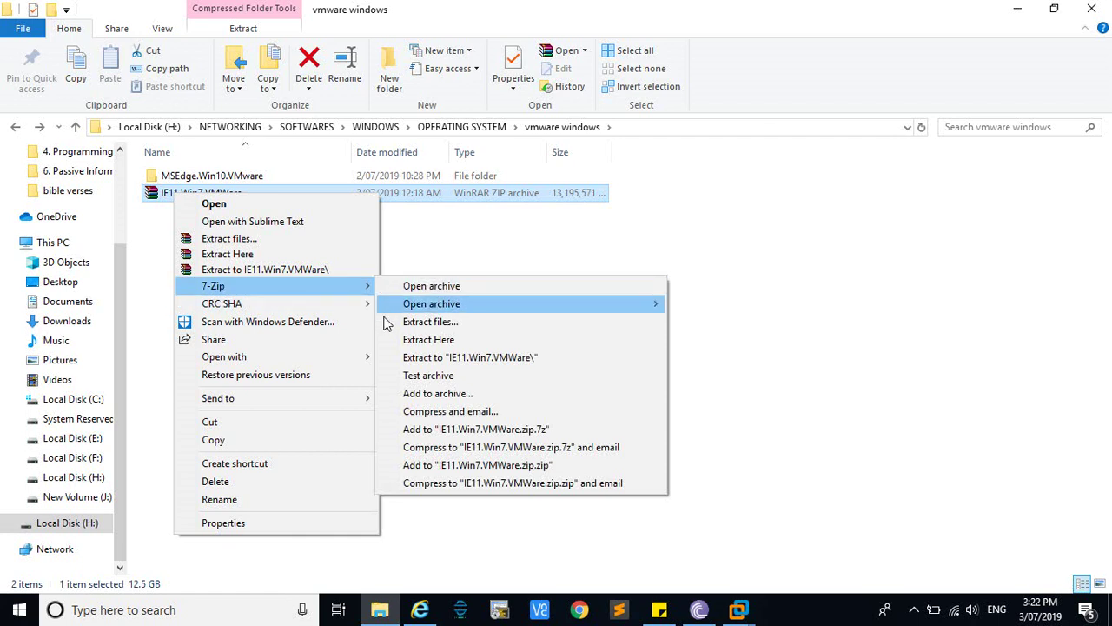
left_click(148, 250)
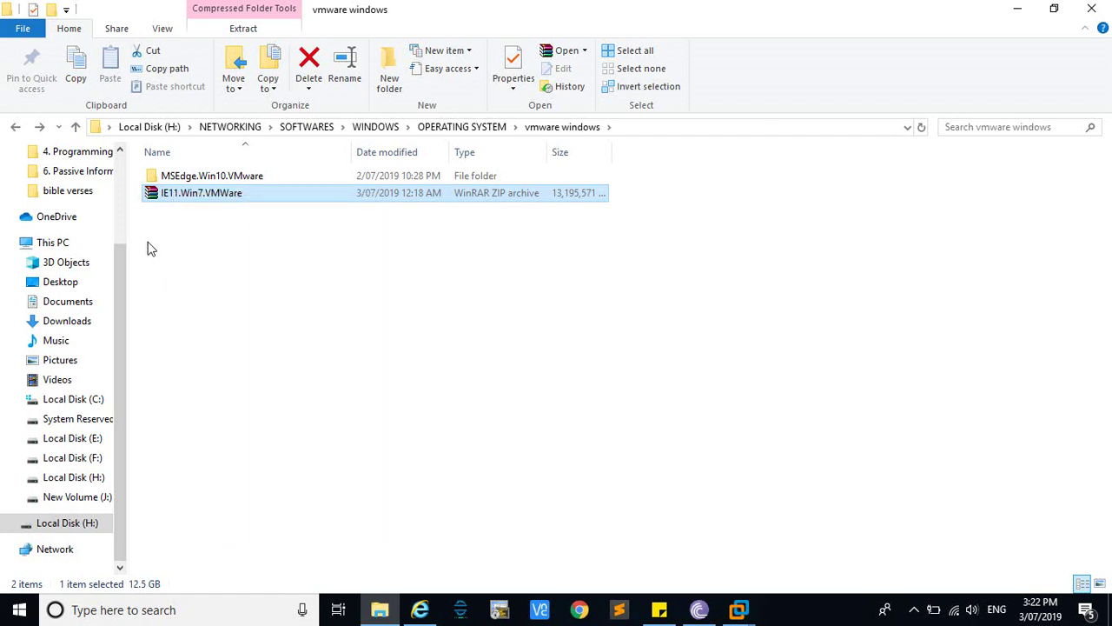
left_click(196, 178)
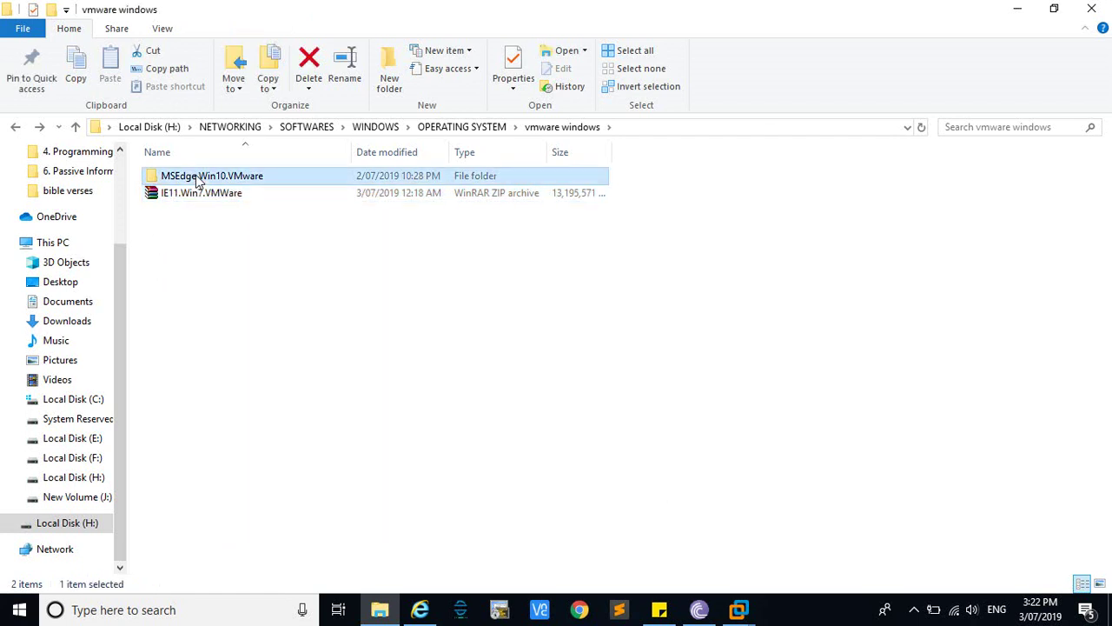
double_click(196, 177)
double_click(197, 178)
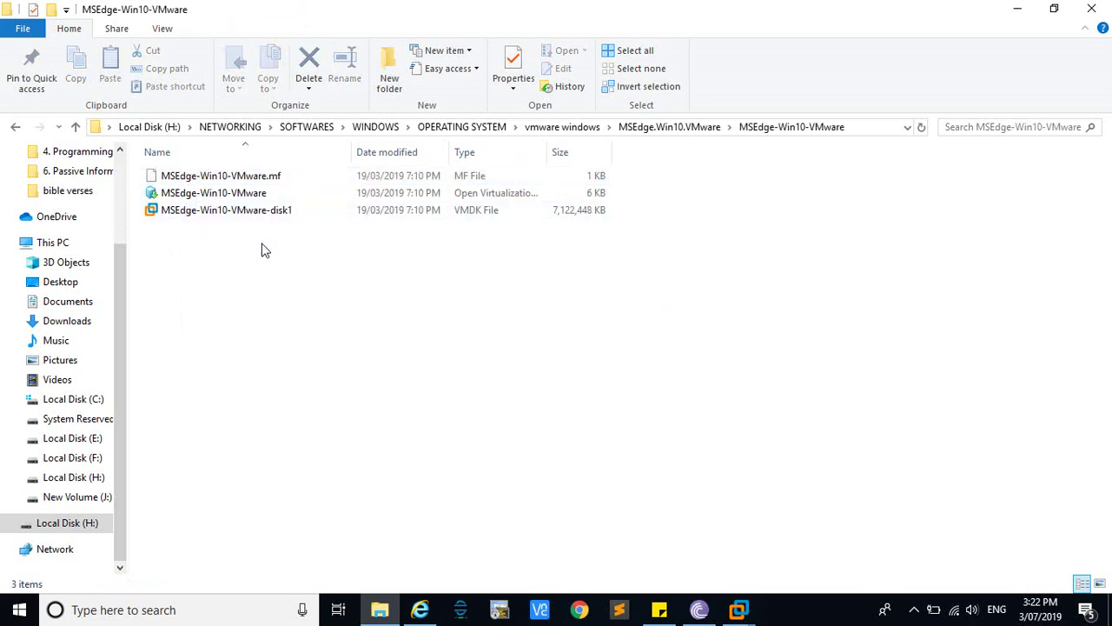
left_click(237, 200)
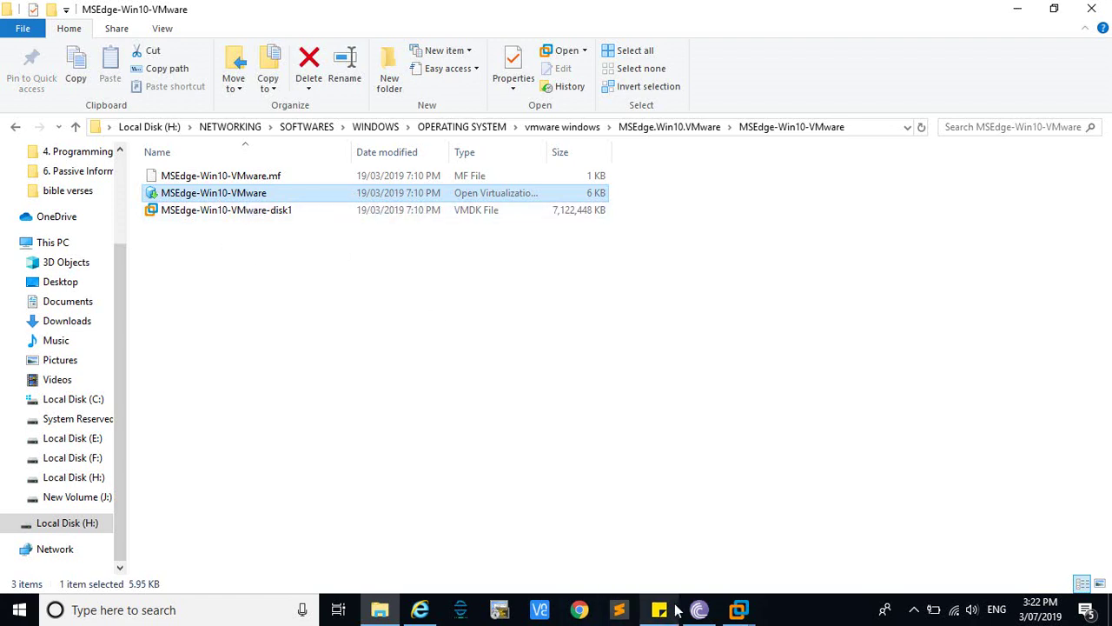
left_click(739, 609)
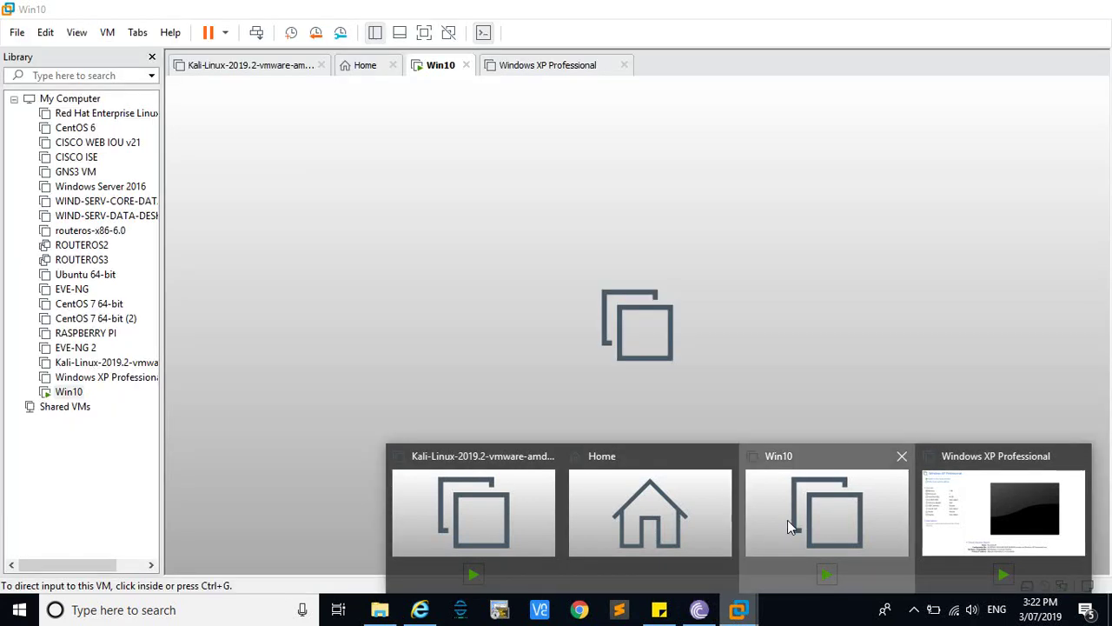
left_click(788, 520)
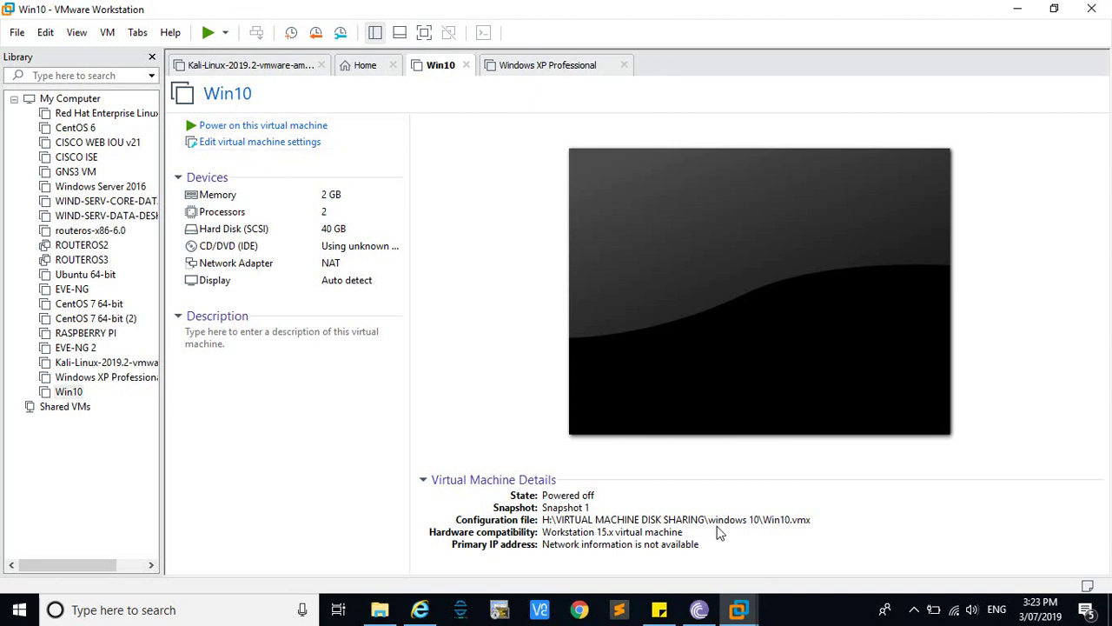
left_click(382, 611)
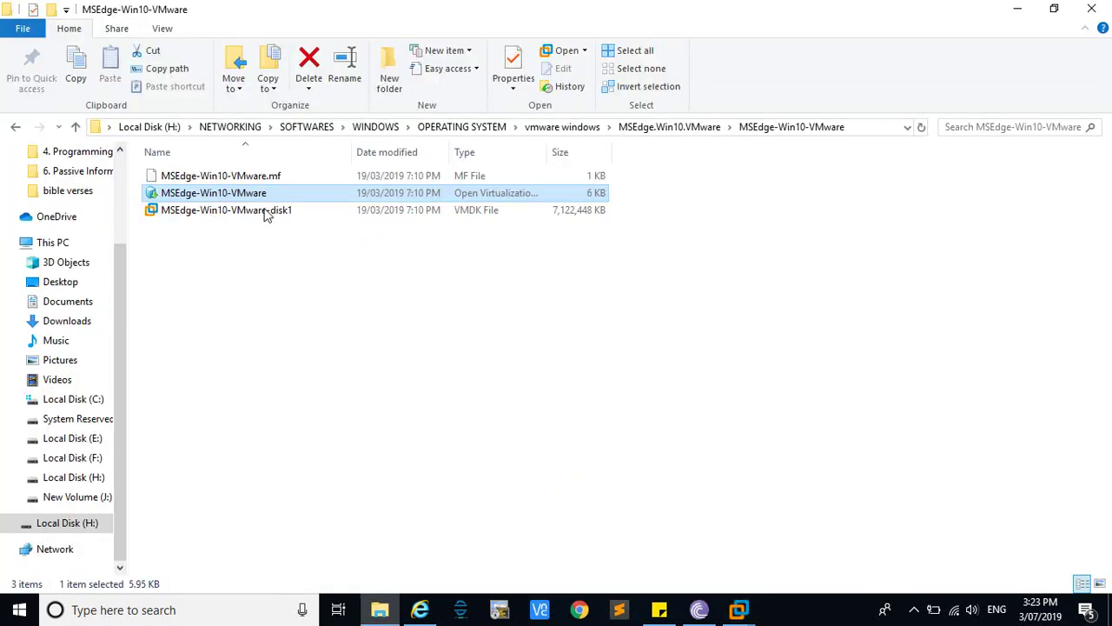
Open MSEdge-Win10-VMware.ovf to import it into VMware Workstation
double_click(268, 199)
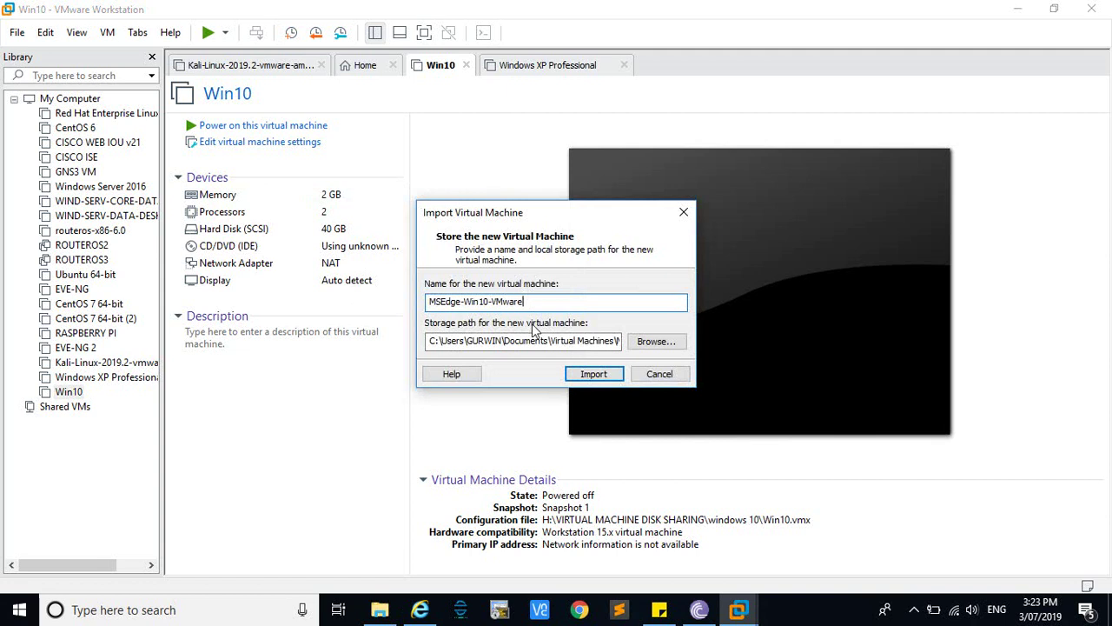
Store the new VM in a new 'windows 10 2' folder under H:\VIRTUAL MACHINE DISK SHARING
left_click(658, 342)
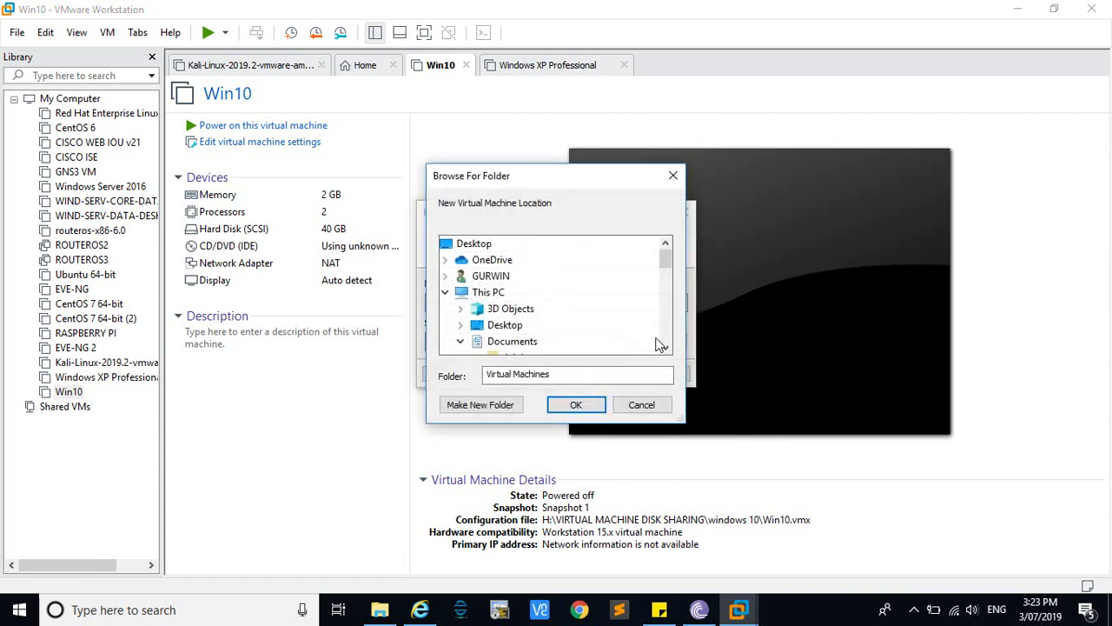
left_click_drag(670, 265, 670, 337)
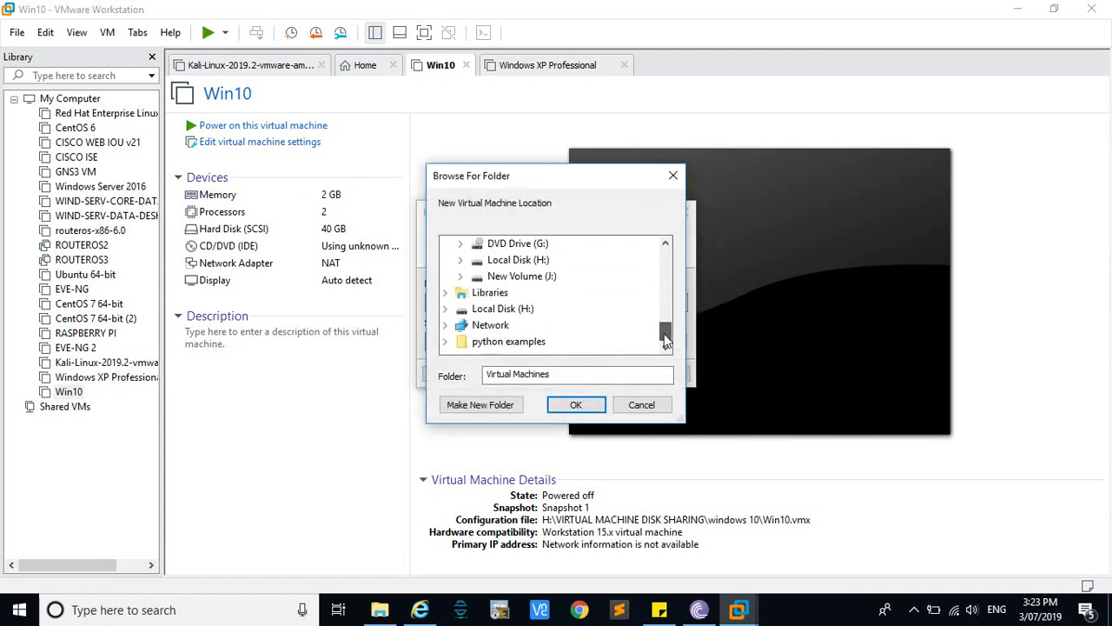
left_click(446, 310)
left_click(467, 344)
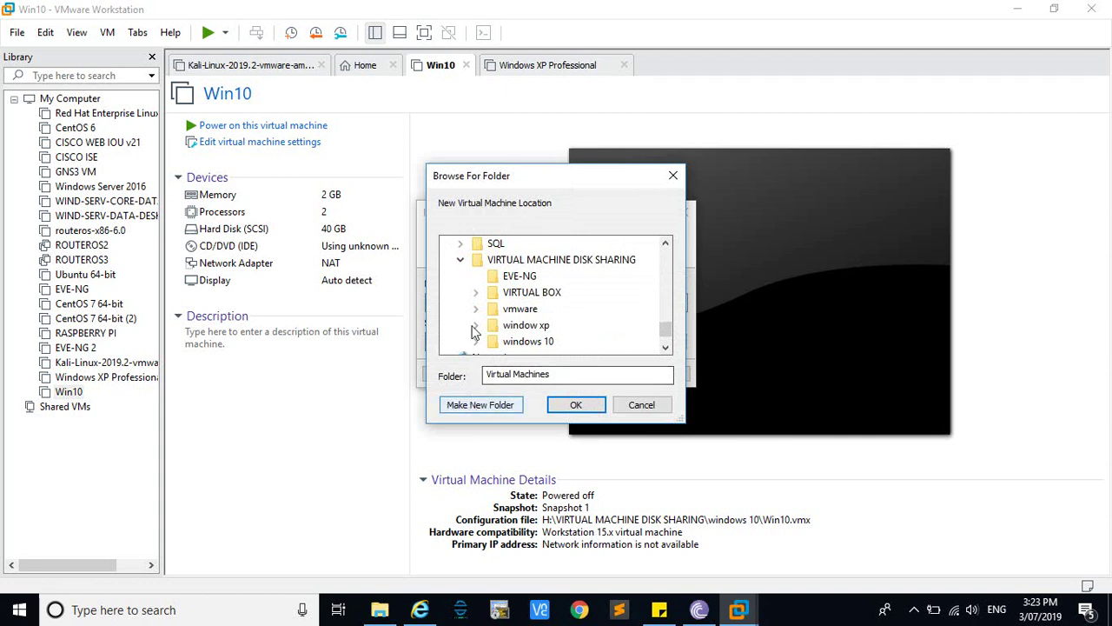
left_click(560, 260)
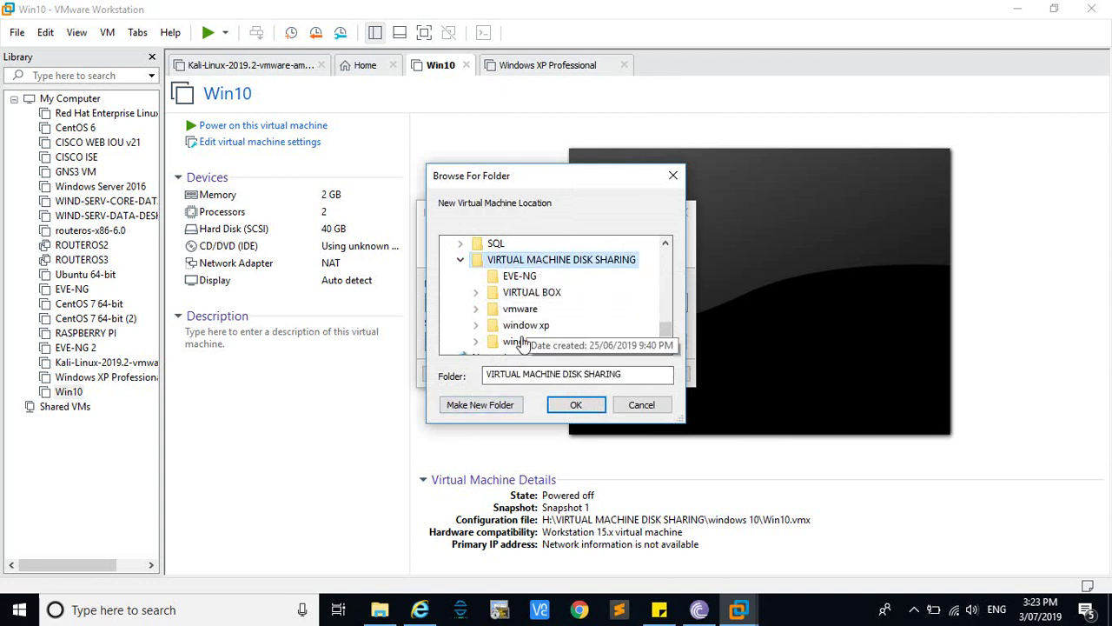
left_click(495, 410)
type("windows")
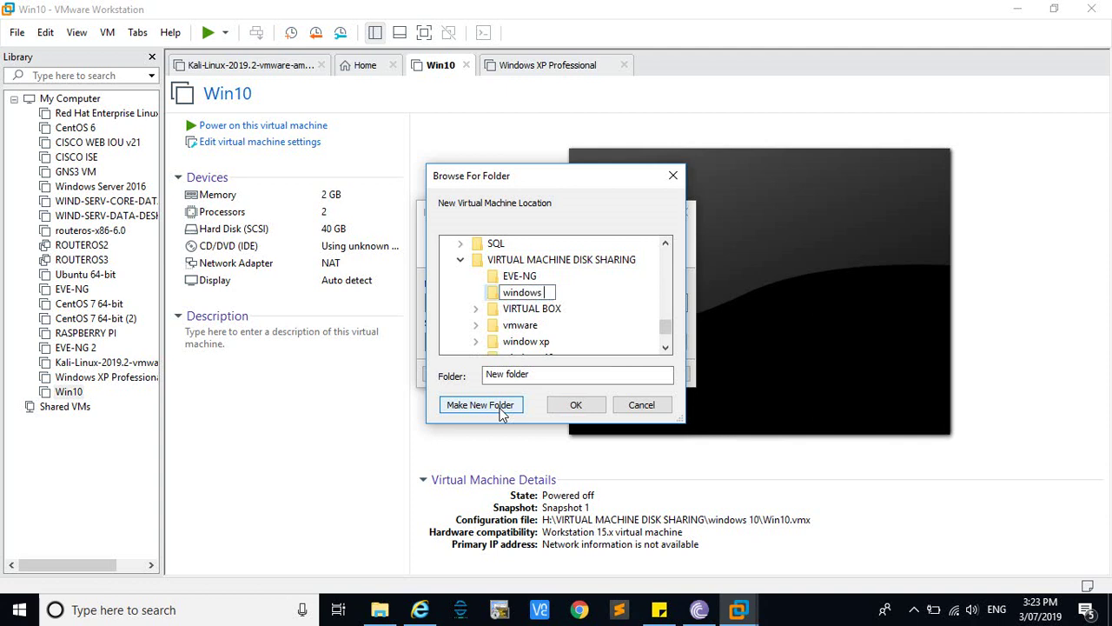
type(" 10 2")
left_click(573, 409)
left_click(573, 409)
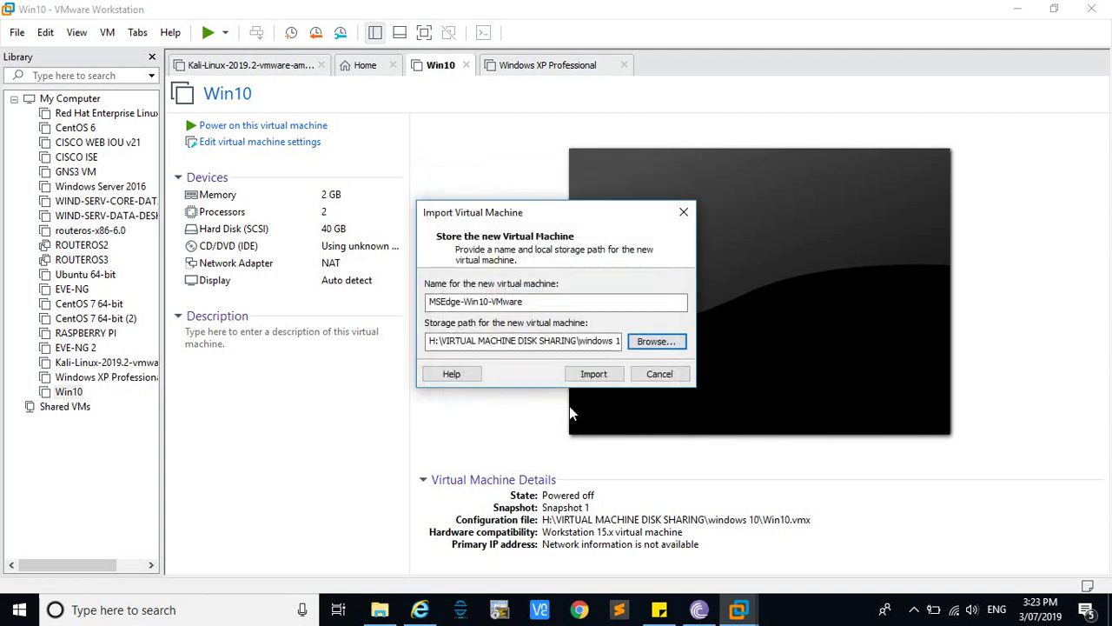
Name the virtual machine 'win 10_2' and start the import
left_click_drag(533, 301, 402, 305)
type("win")
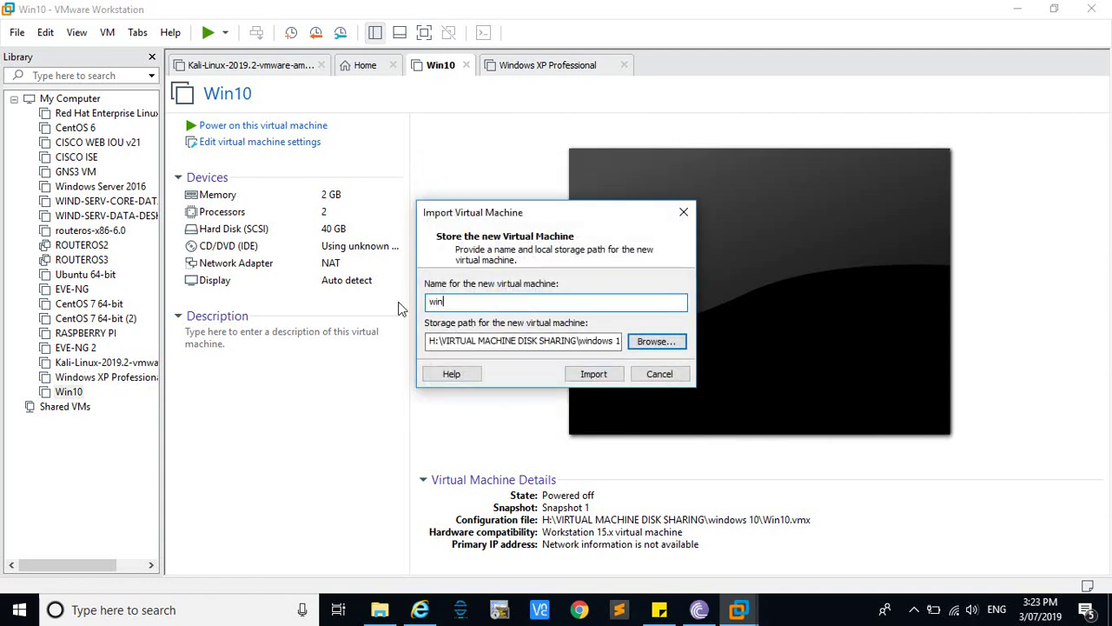
type(" 10_2")
left_click(607, 380)
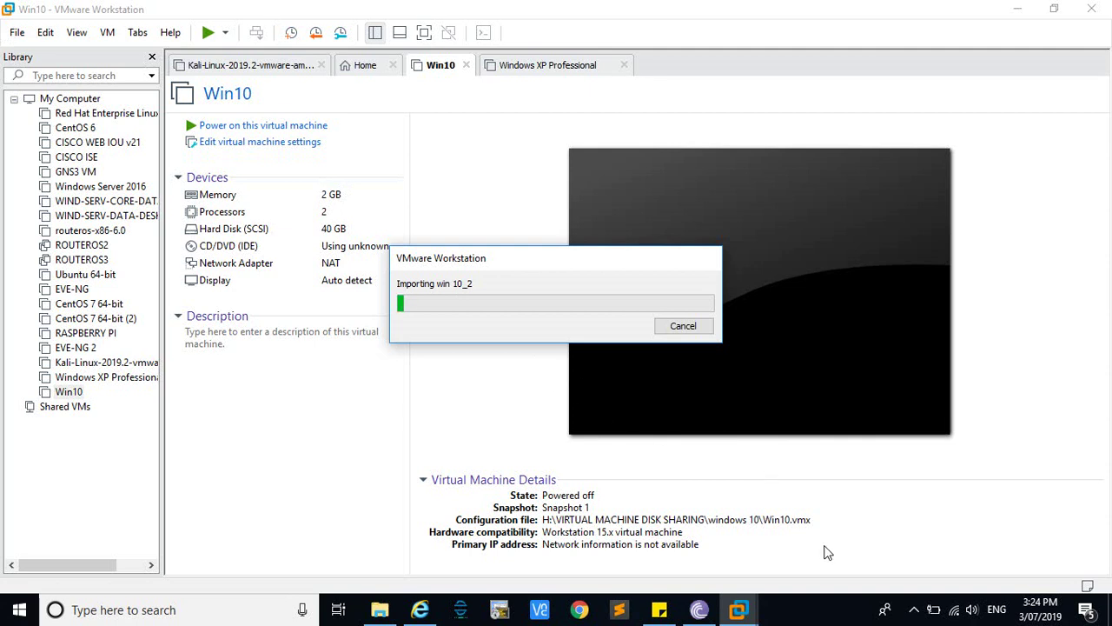
Let the win 10_2 import complete while checking the hidden notification icons
left_click(912, 609)
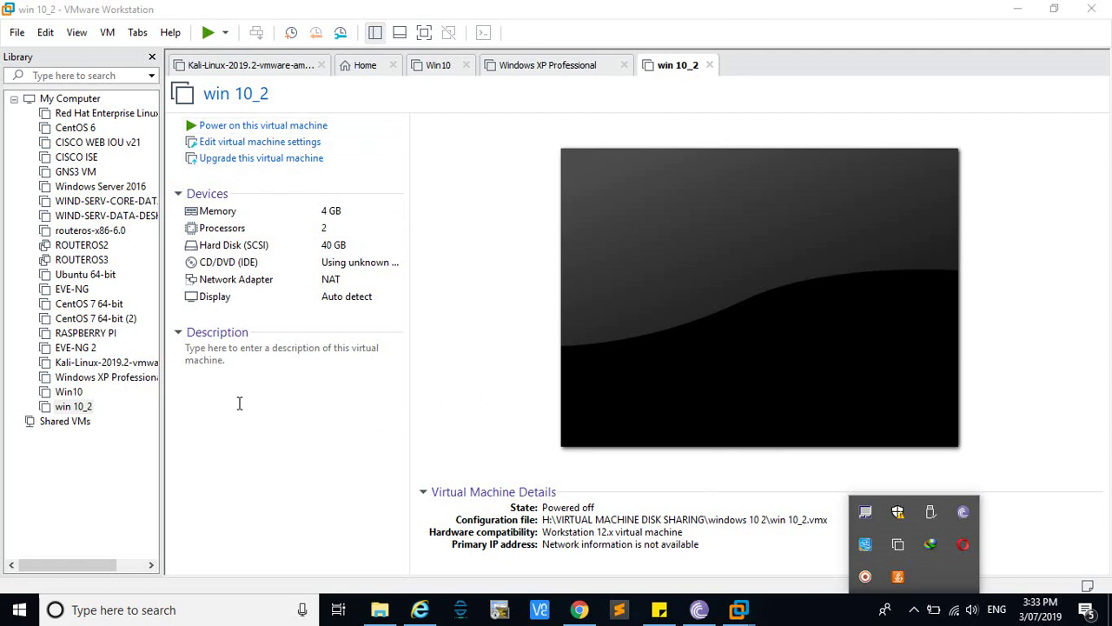
Convert win 10_2 to Workstation 15.x hardware compatibility, altering the existing VM rather than cloning
left_click(254, 159)
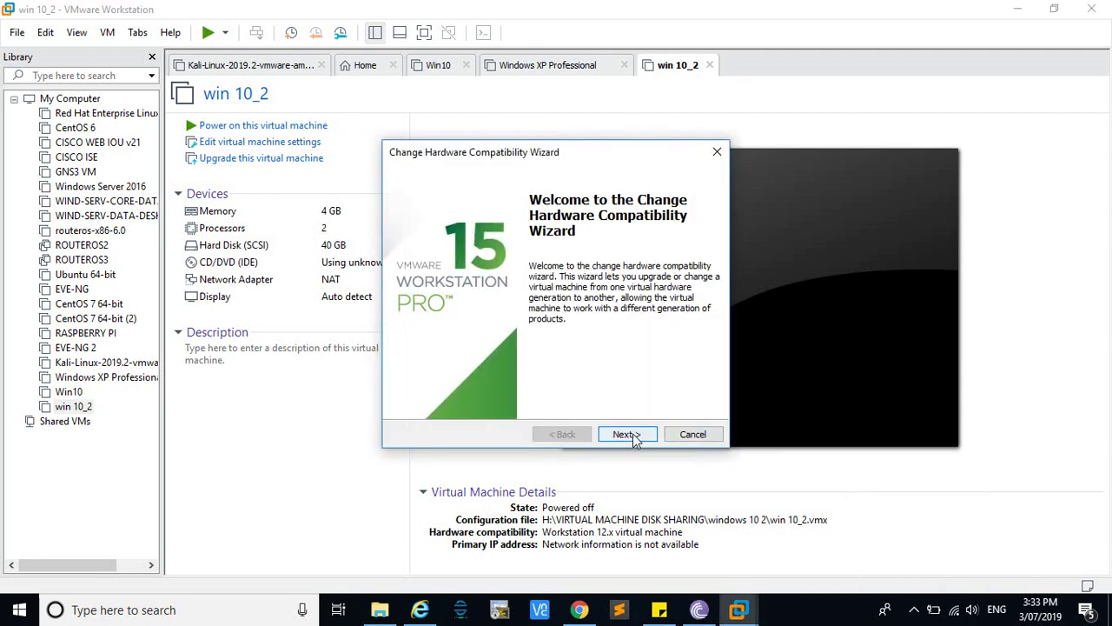
left_click(633, 434)
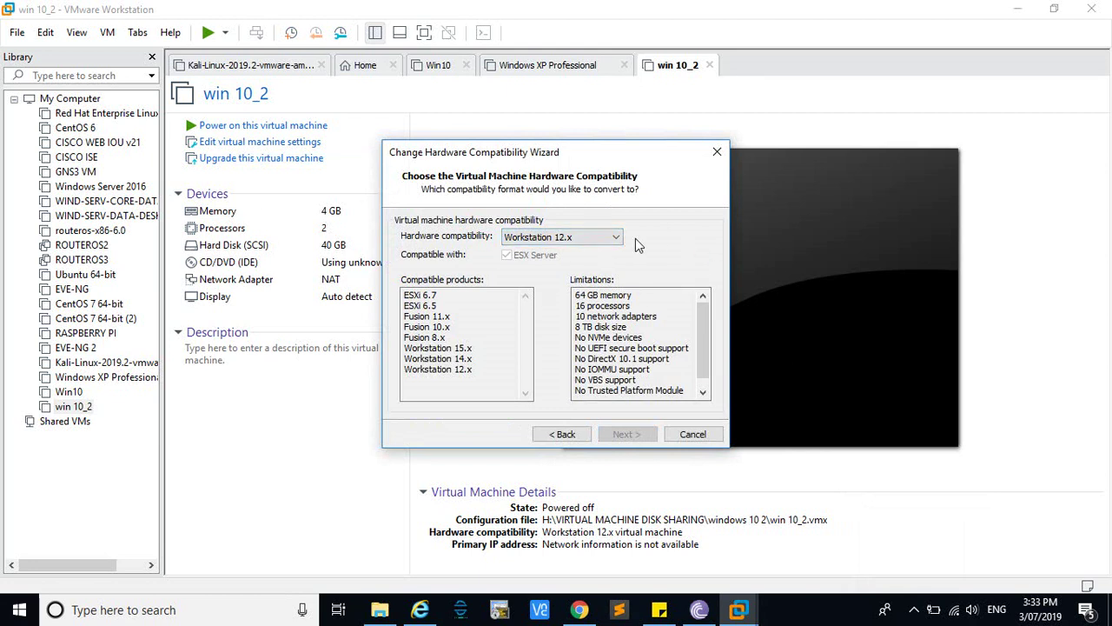
left_click(581, 240)
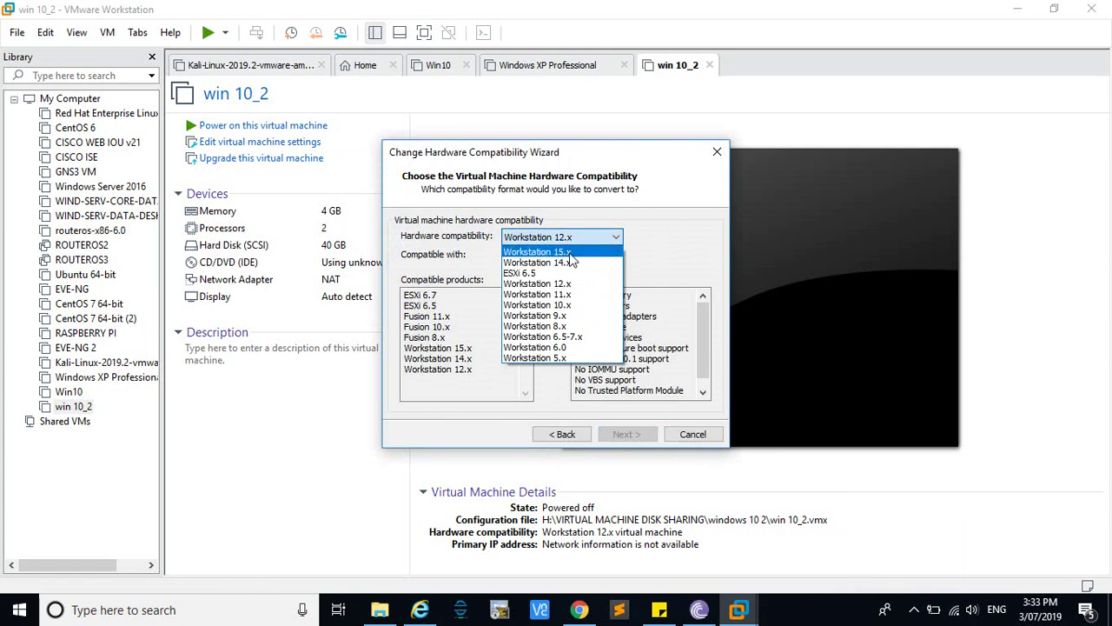
left_click(569, 252)
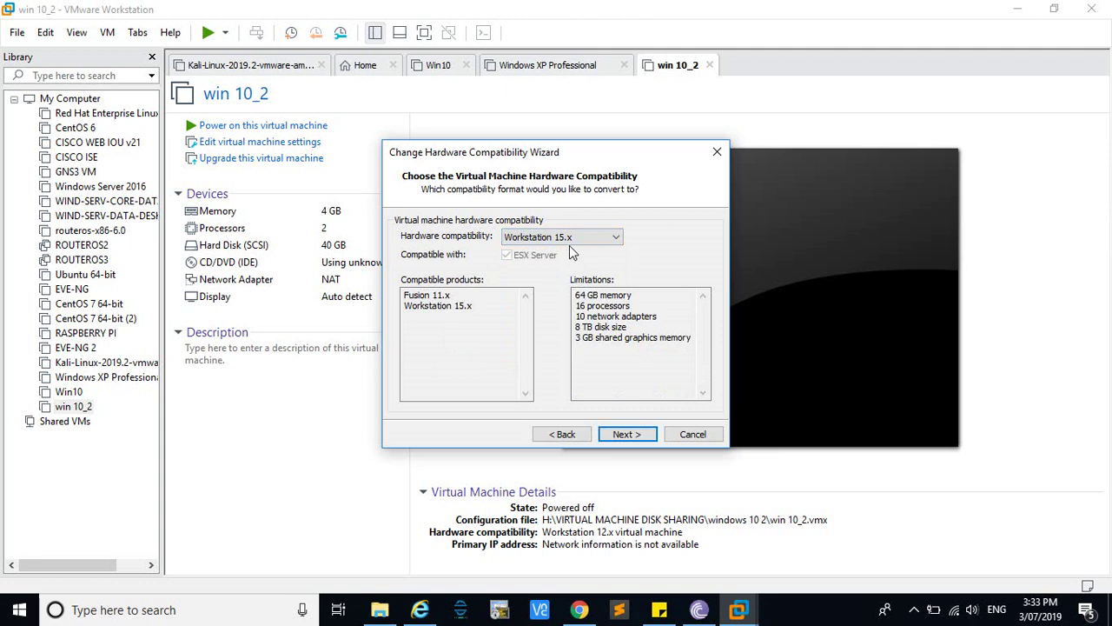
left_click(637, 438)
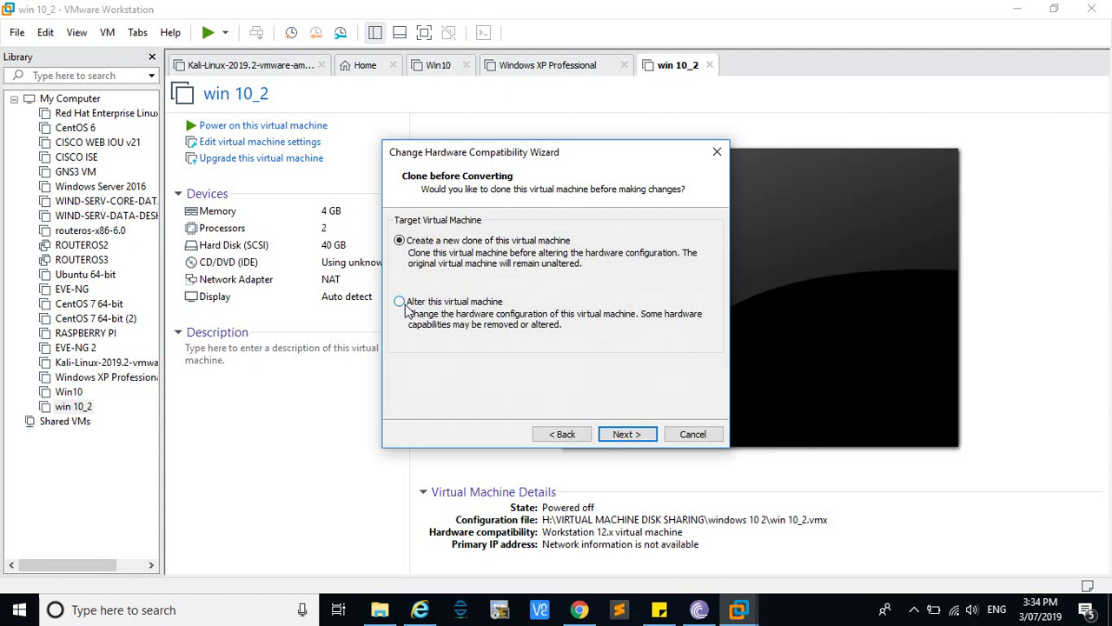
left_click(406, 306)
left_click(630, 437)
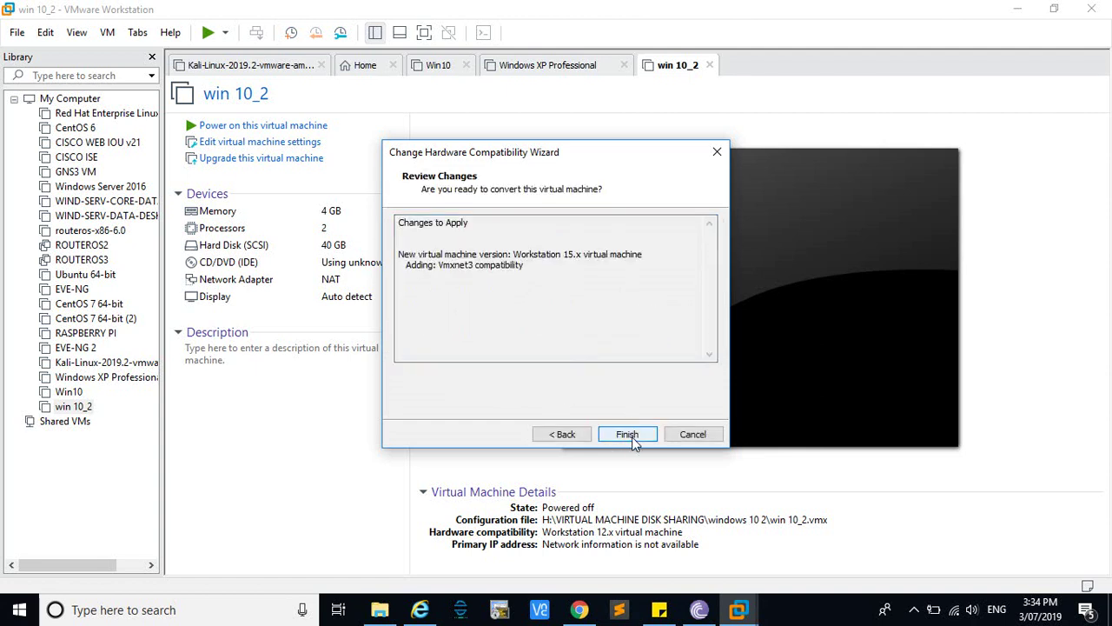
left_click(631, 436)
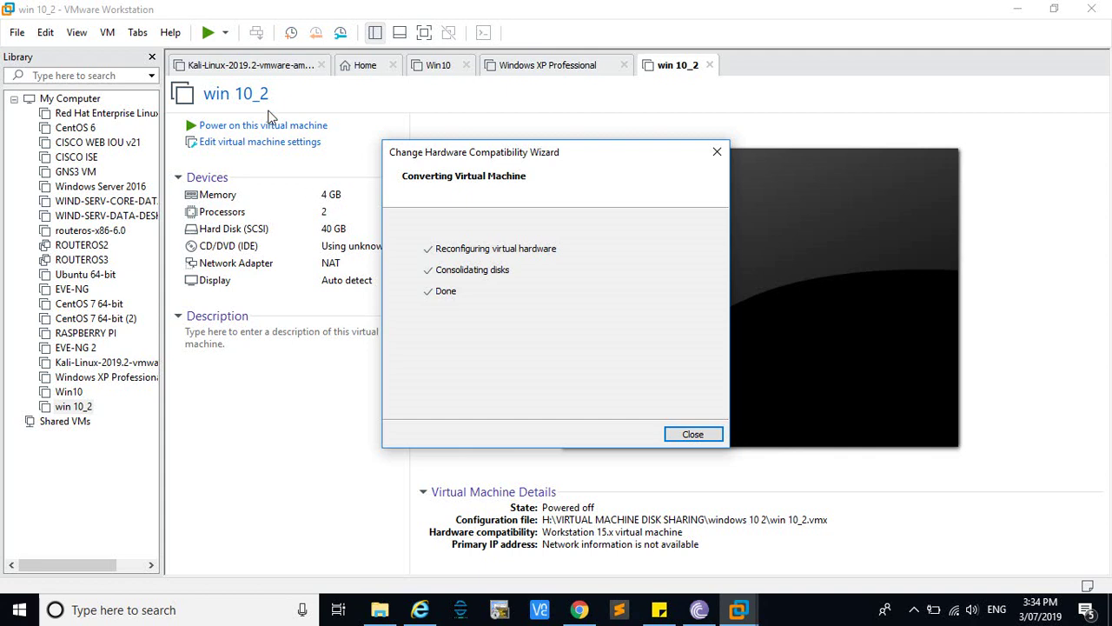
left_click(695, 435)
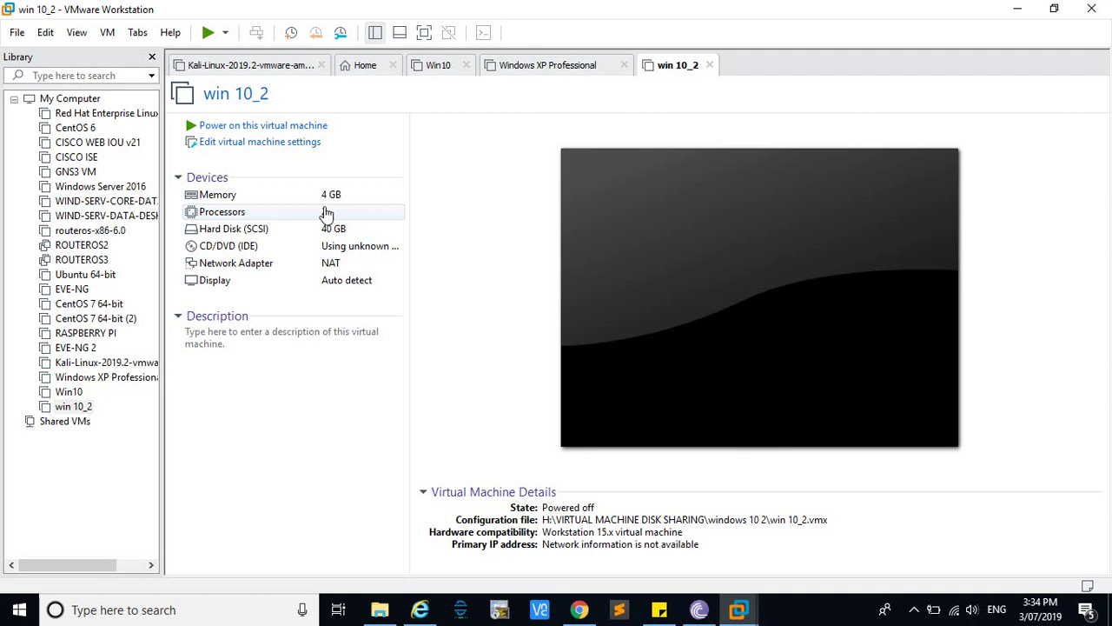
Set win 10_2's memory to 2 GB (2048 MB), review the processors, and save
left_click(258, 147)
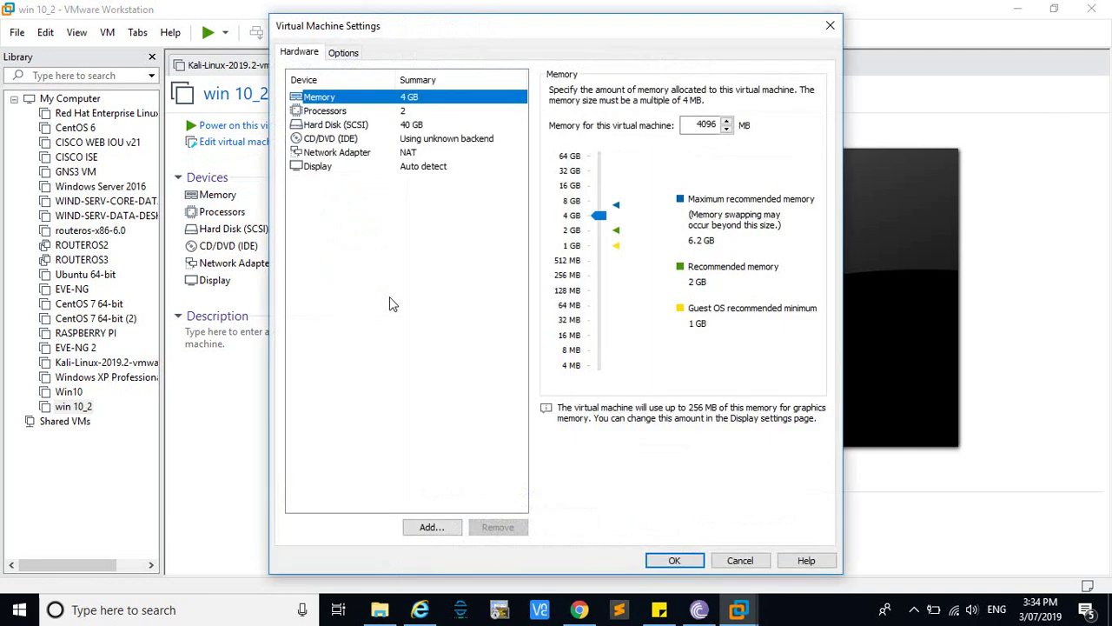
left_click(600, 231)
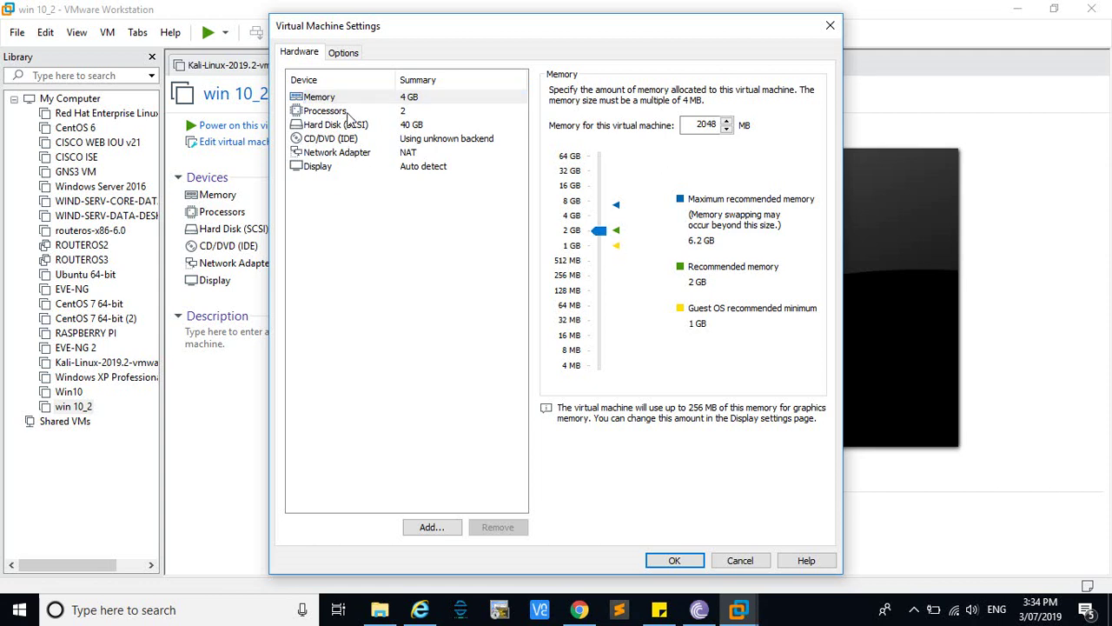
left_click(350, 113)
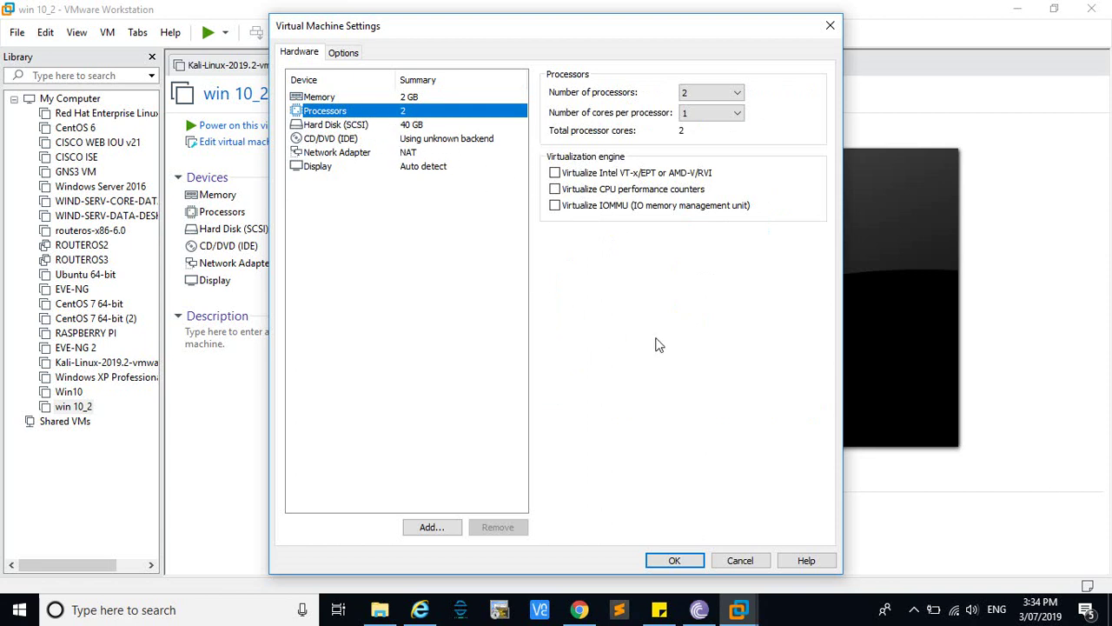
left_click(675, 561)
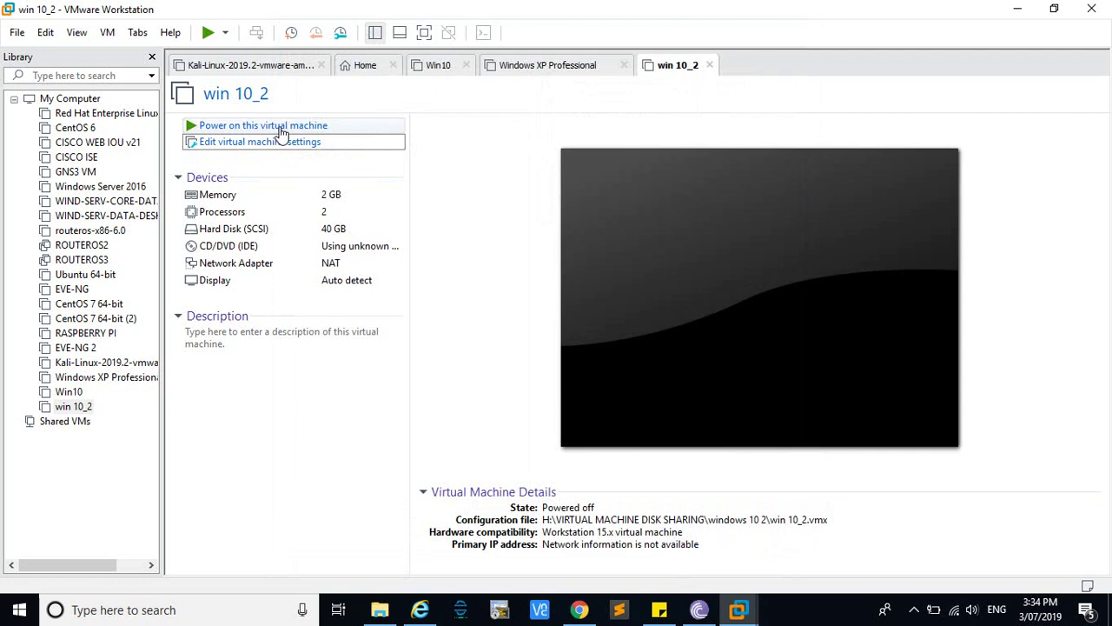
Power on win 10_2 and let Windows boot
left_click(279, 128)
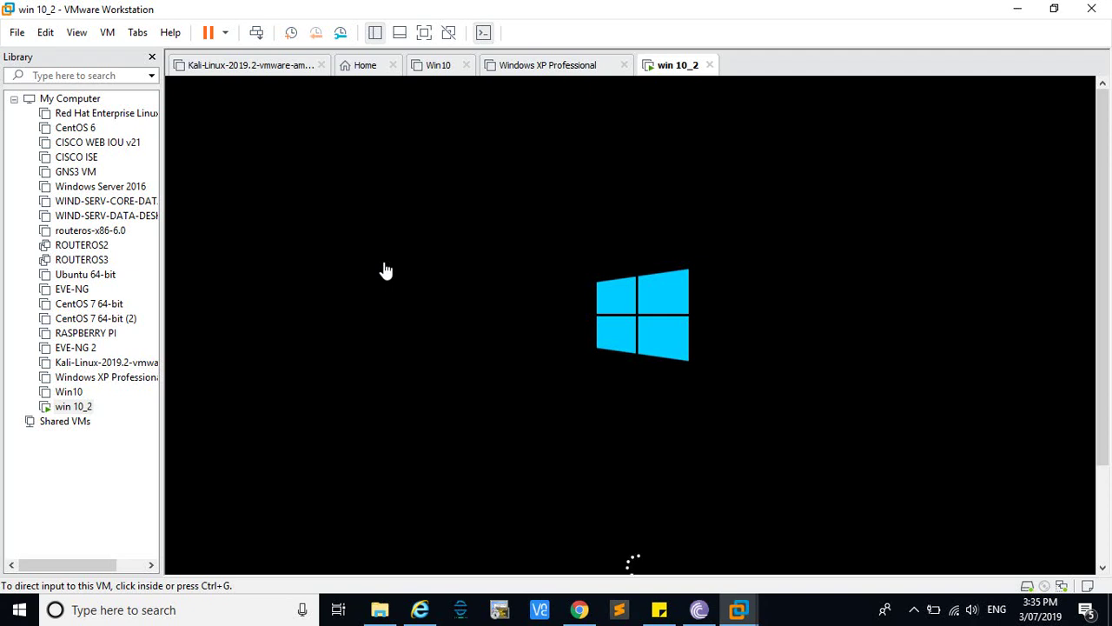
left_click(429, 38)
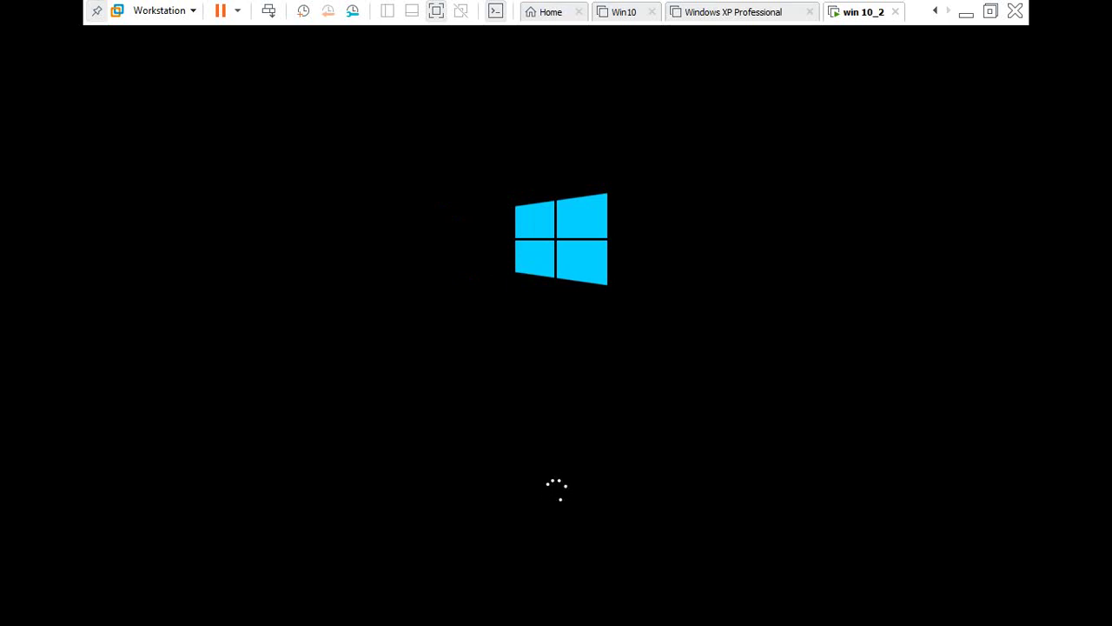
left_click(432, 15)
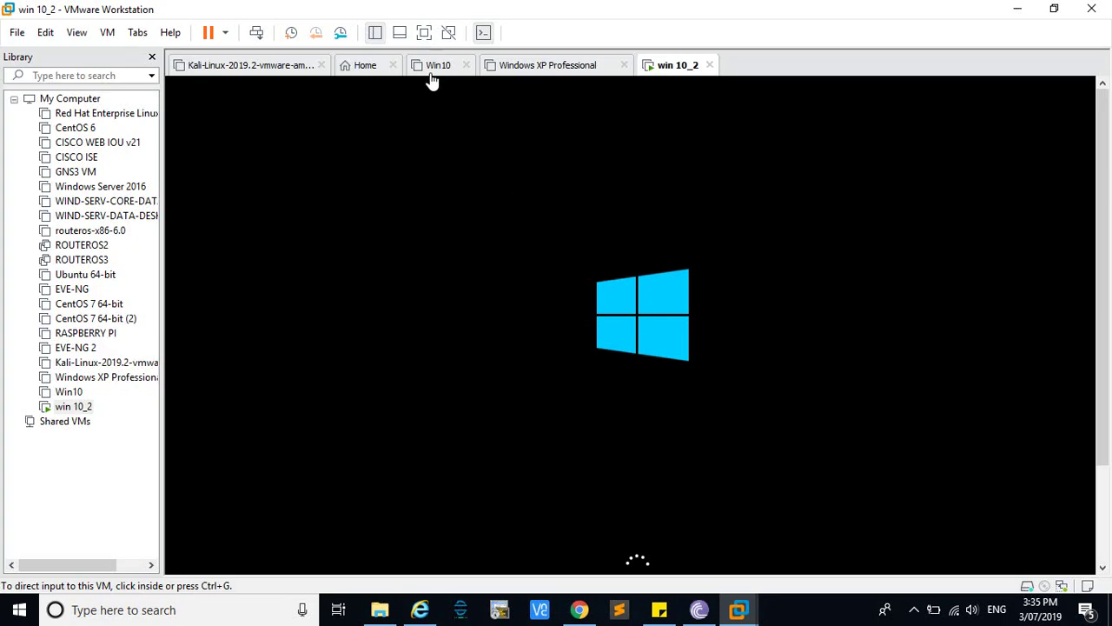
left_click(913, 612)
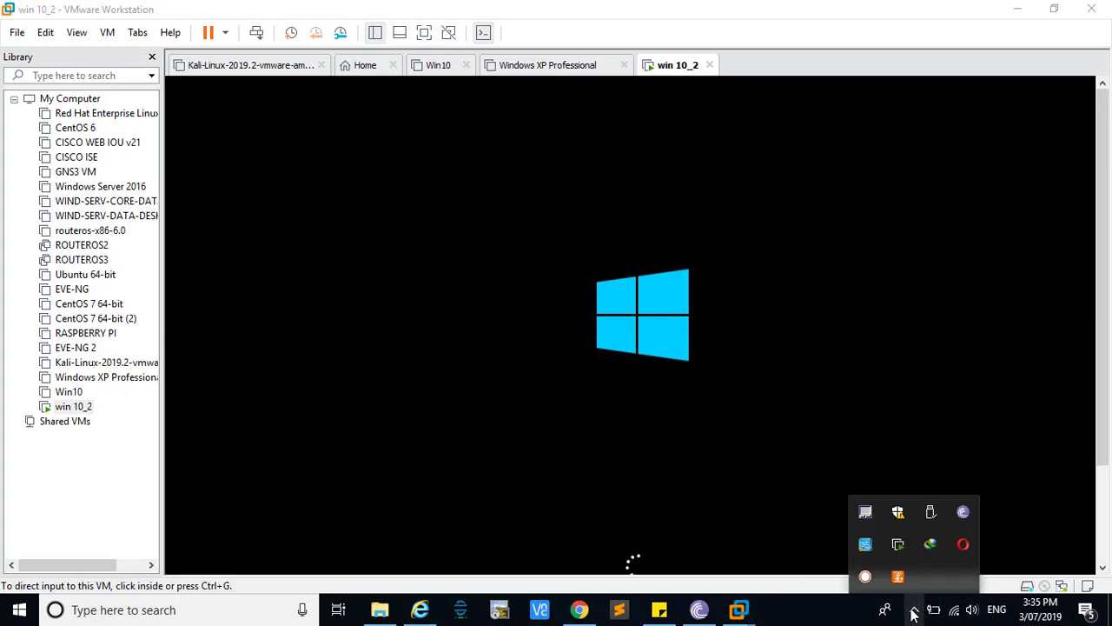
left_click(914, 613)
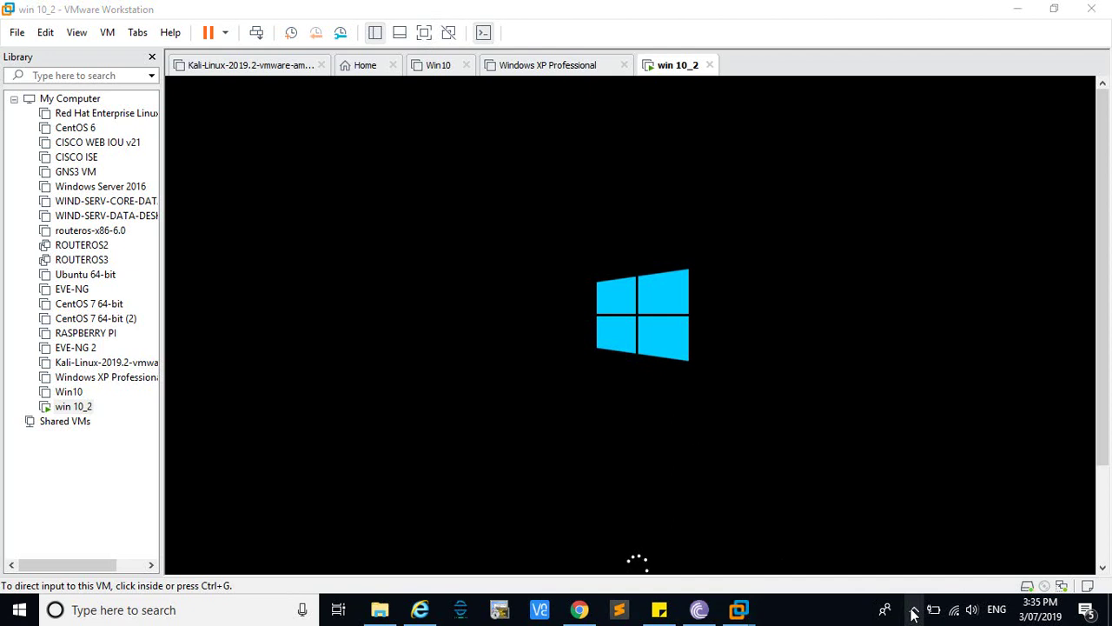
left_click(913, 613)
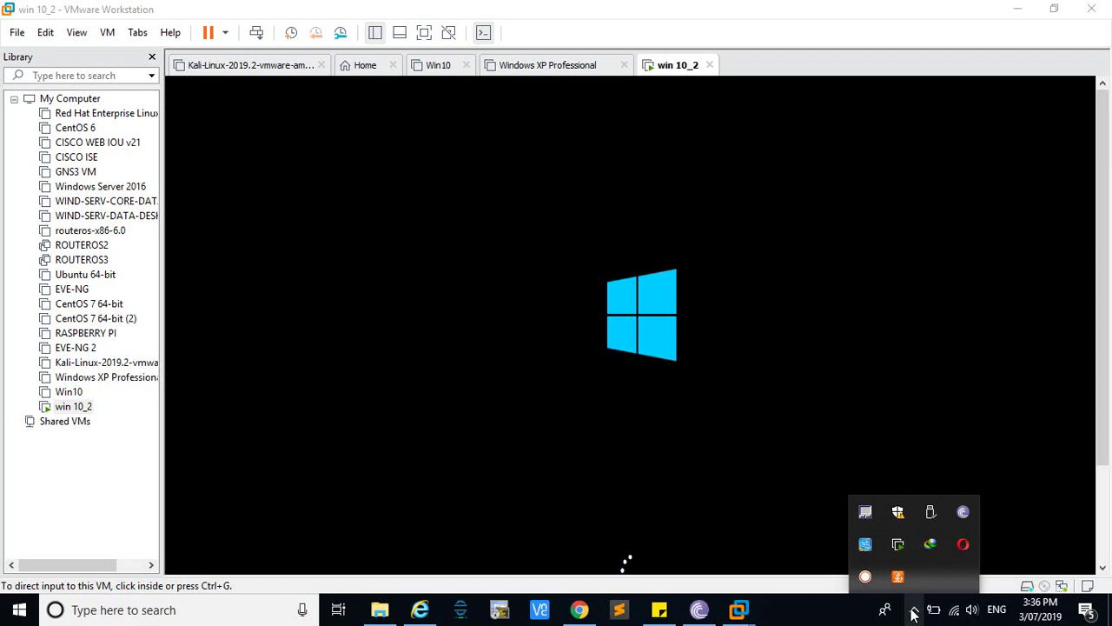
left_click(913, 613)
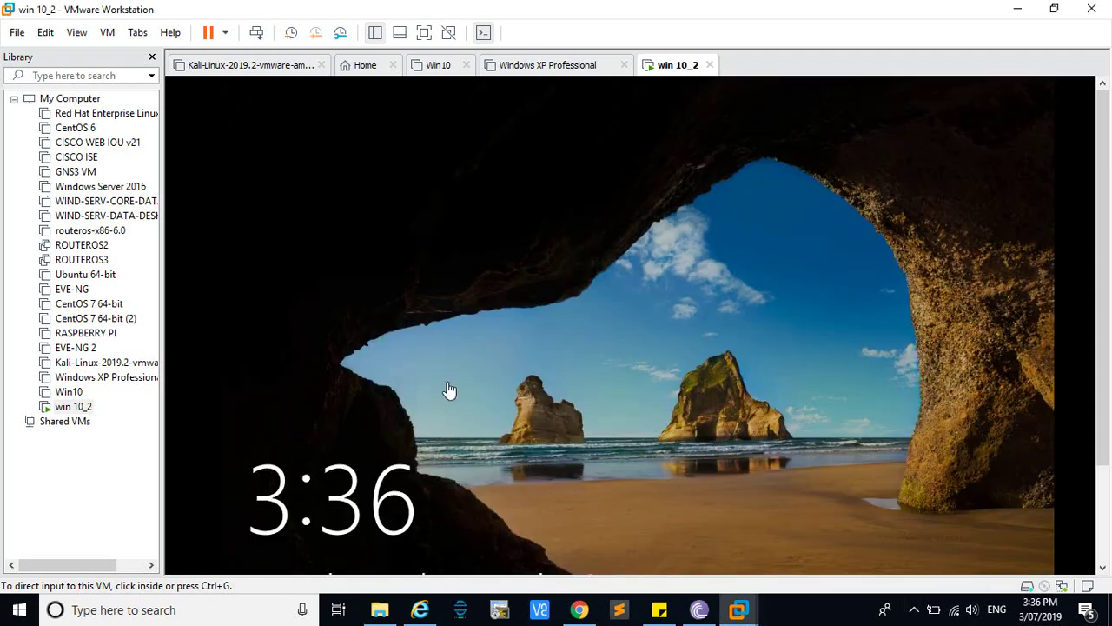
Capture input in the VM and dismiss the lock screen to reach sign-in
left_click(565, 373)
key("ctrl+alt")
left_click(433, 35)
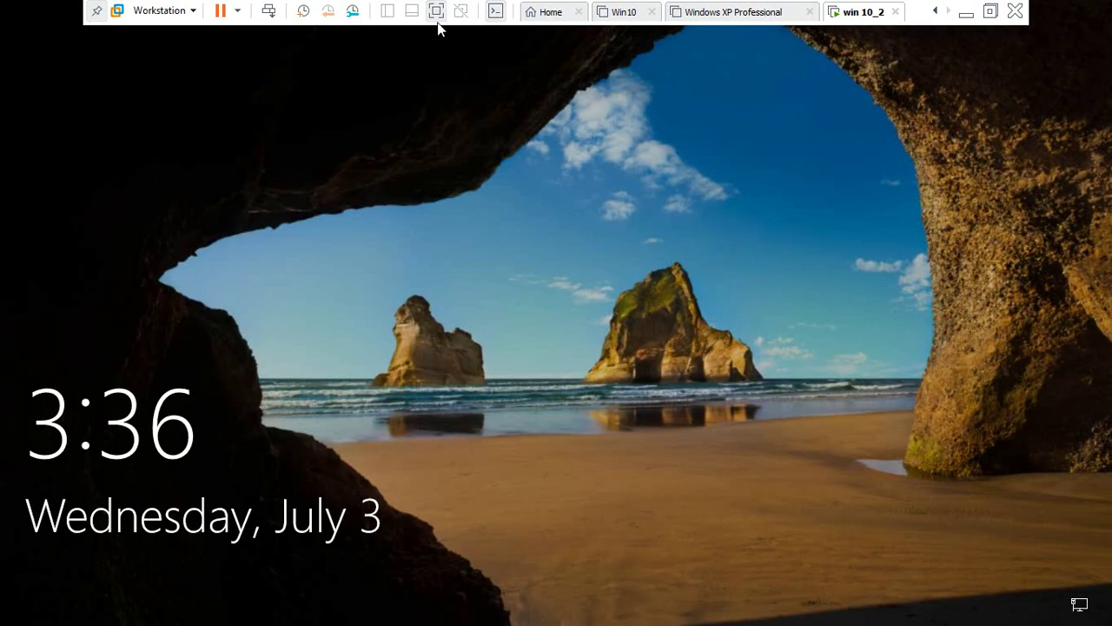
left_click(436, 13)
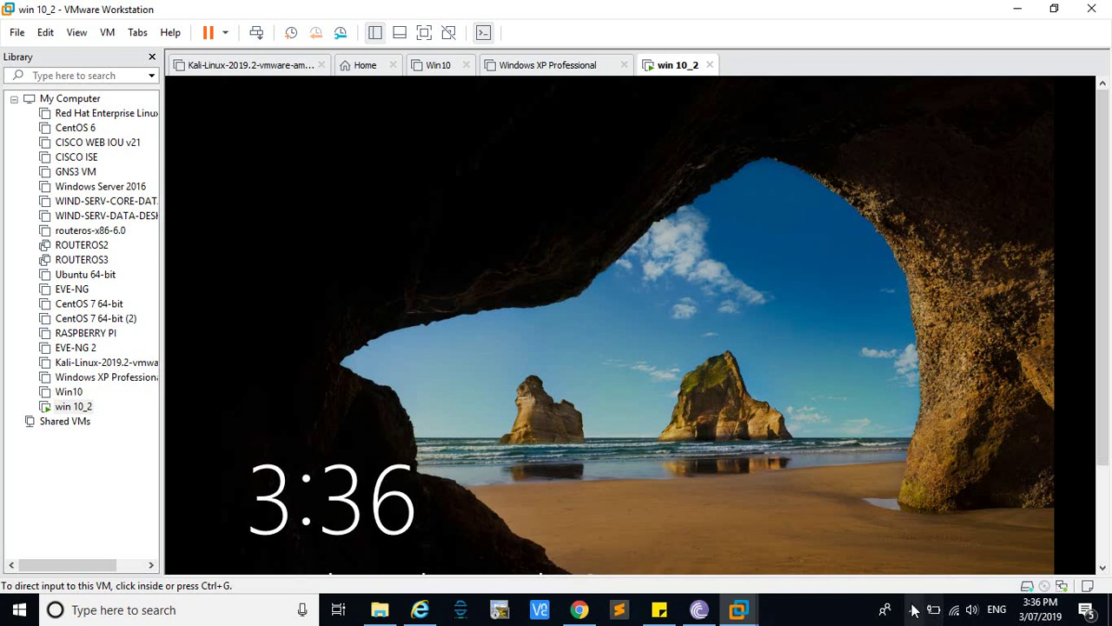
left_click(914, 610)
left_click(914, 610)
left_click(599, 371)
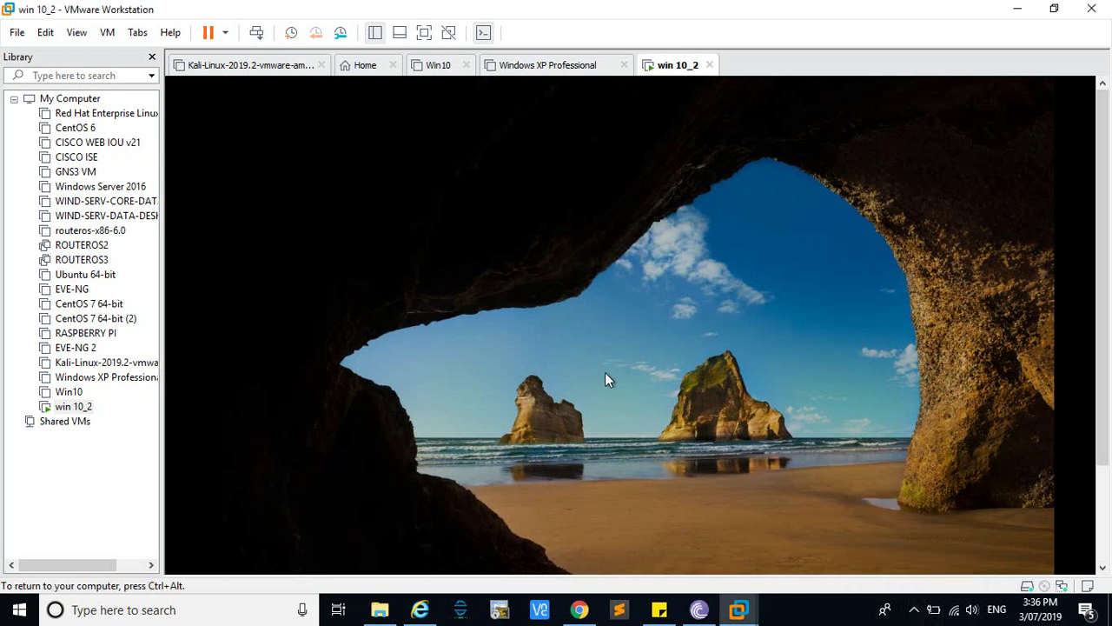
left_click_drag(1104, 257, 1105, 356)
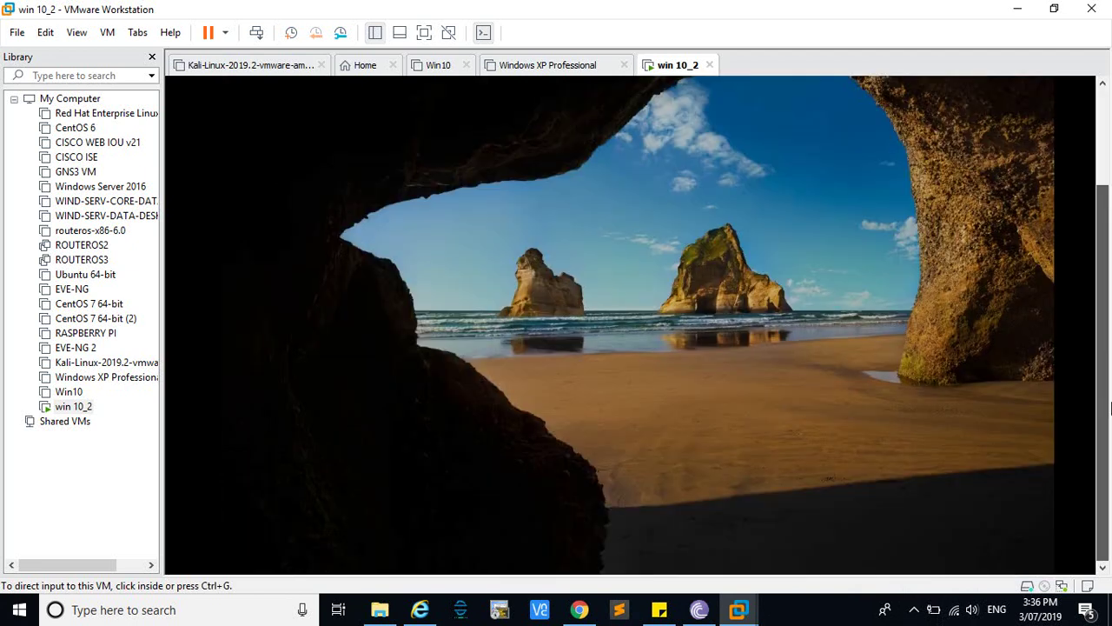
key("ctrl+alt")
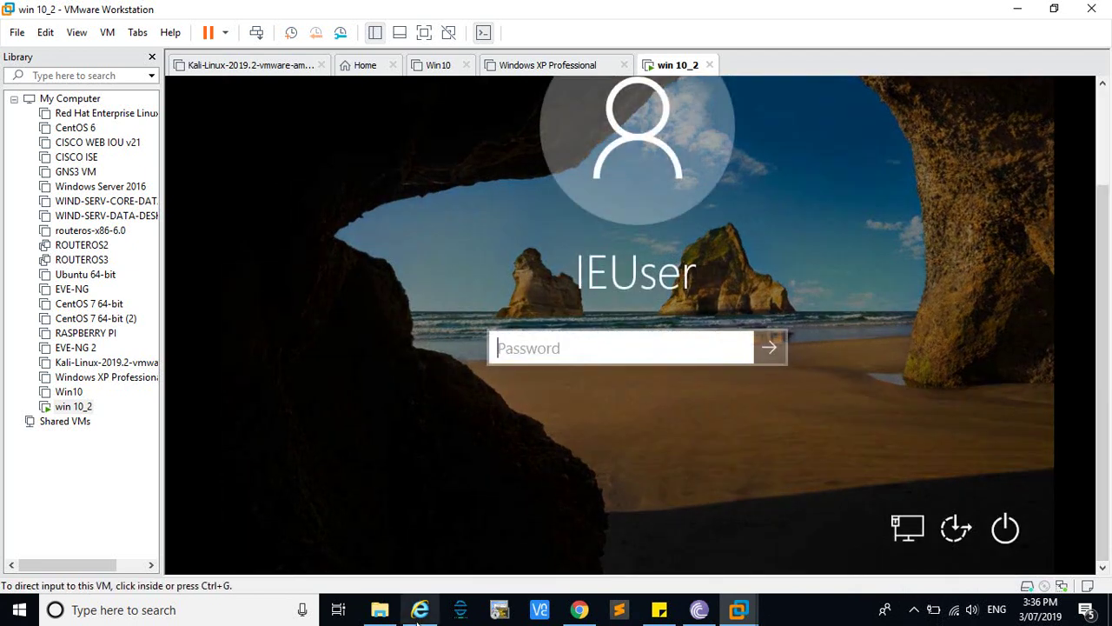
left_click(422, 610)
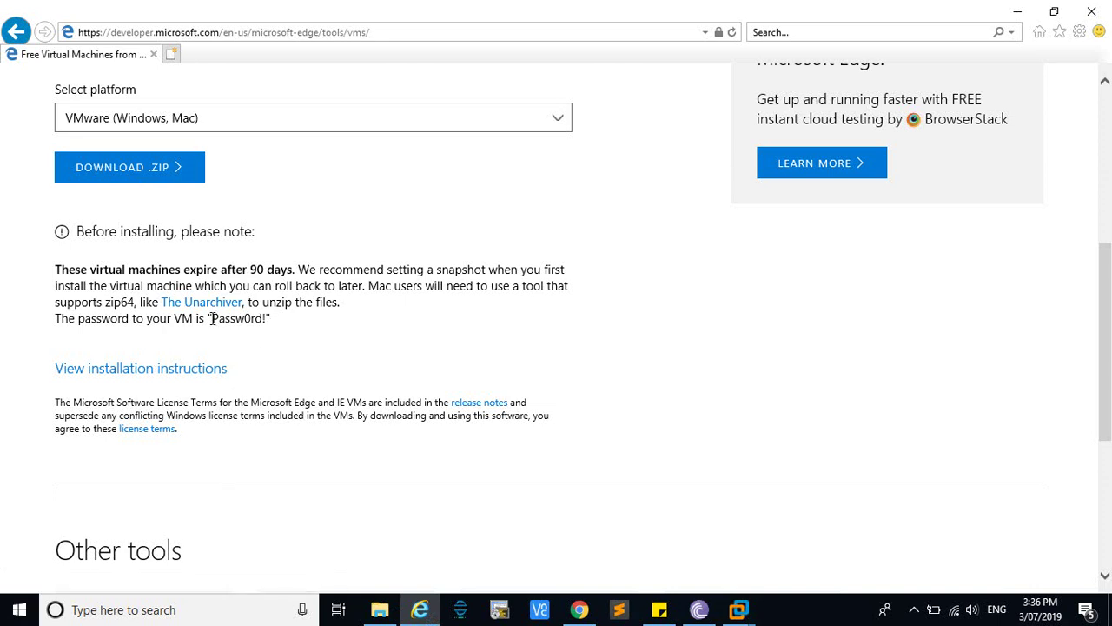
left_click_drag(213, 319, 222, 324)
left_click_drag(222, 325, 244, 319)
left_click(578, 610)
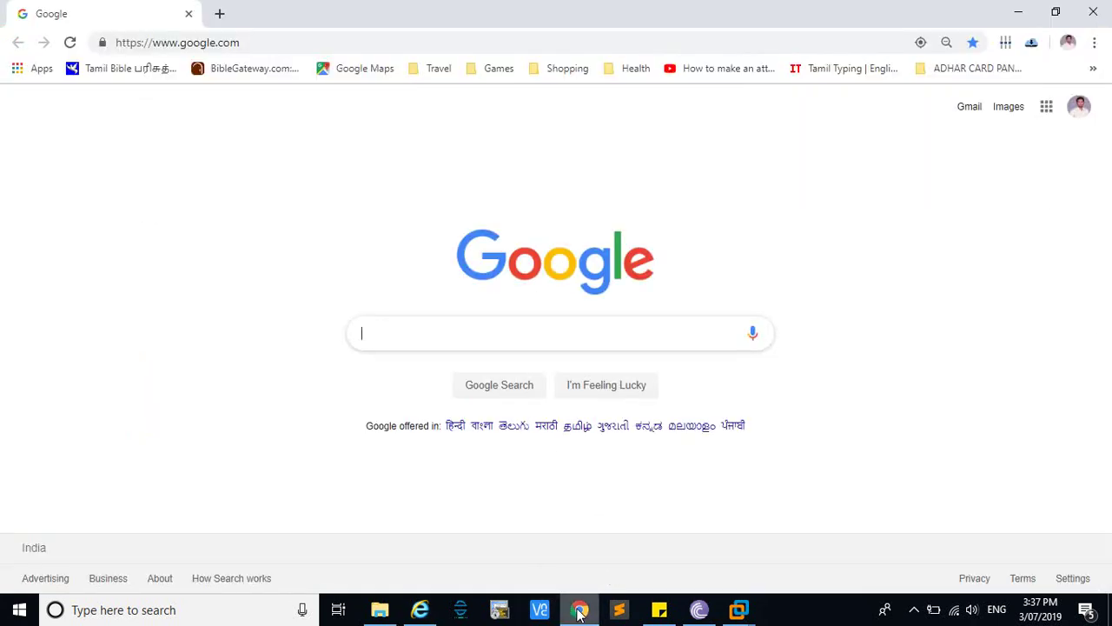
left_click(579, 611)
left_click(753, 612)
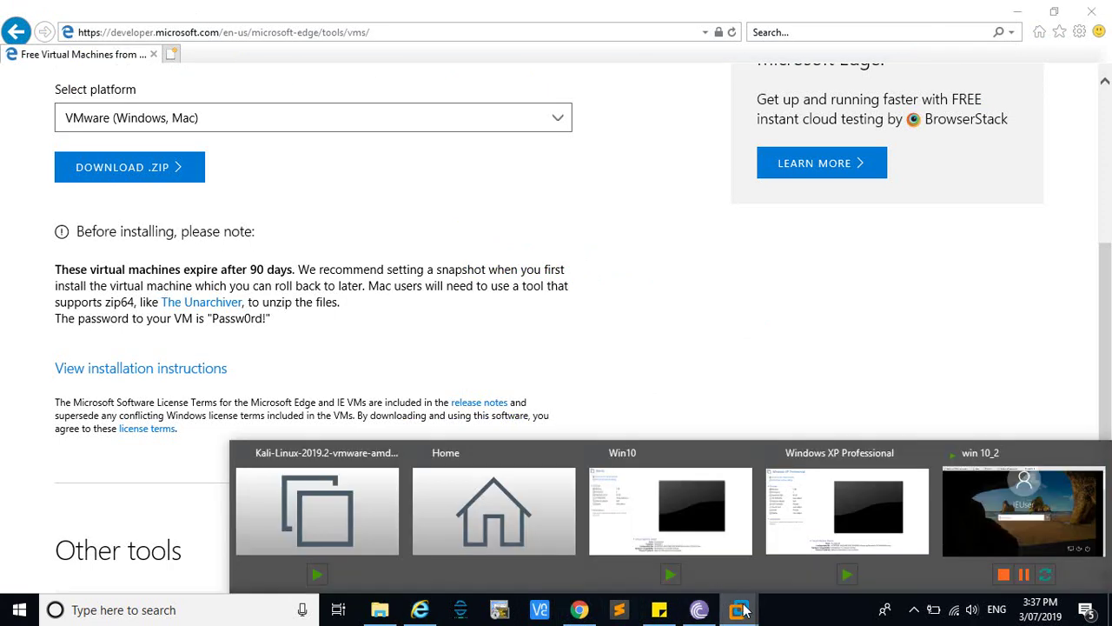
left_click(981, 519)
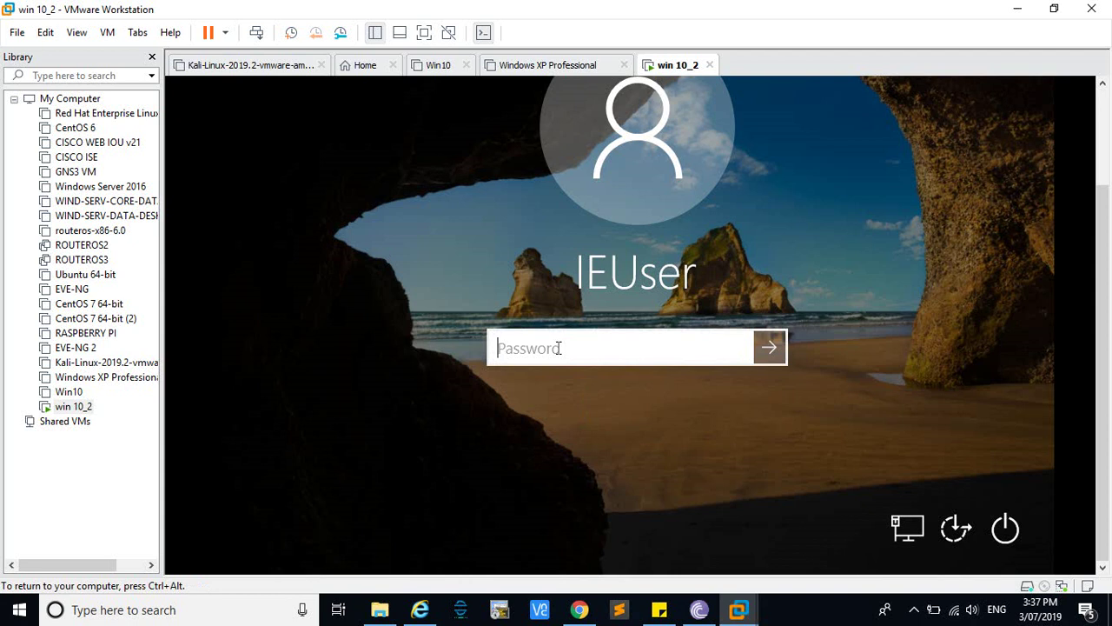
Sign in as IEUser with the account password, then show the VM full screen
type("Passw0")
key("BackSpace")
type("o")
type("rd")
type("1")
left_click(738, 349)
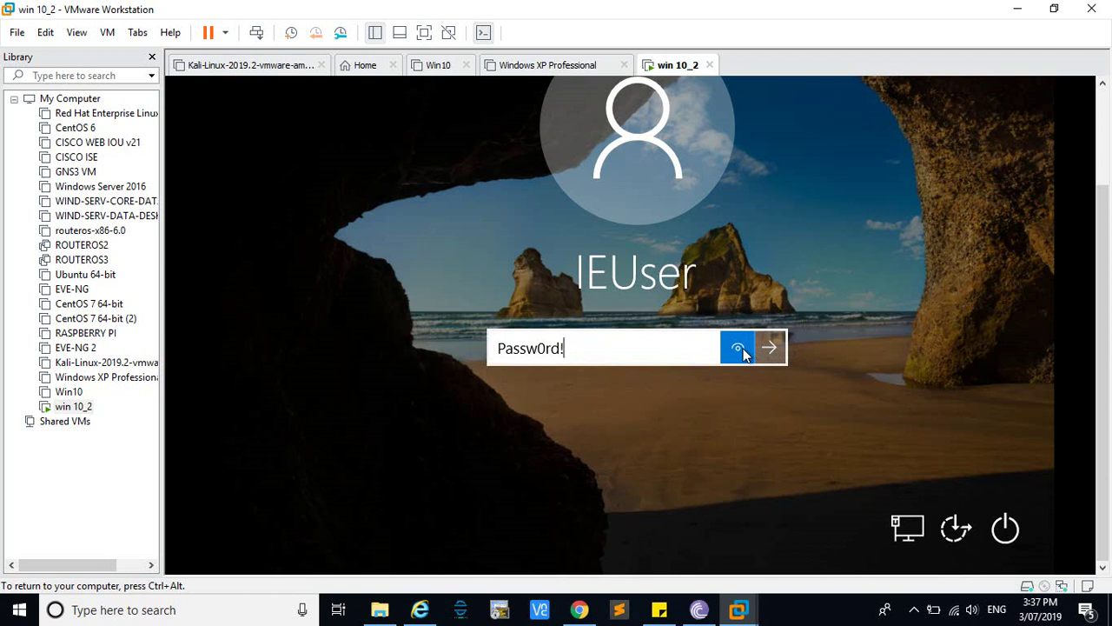
left_click(770, 349)
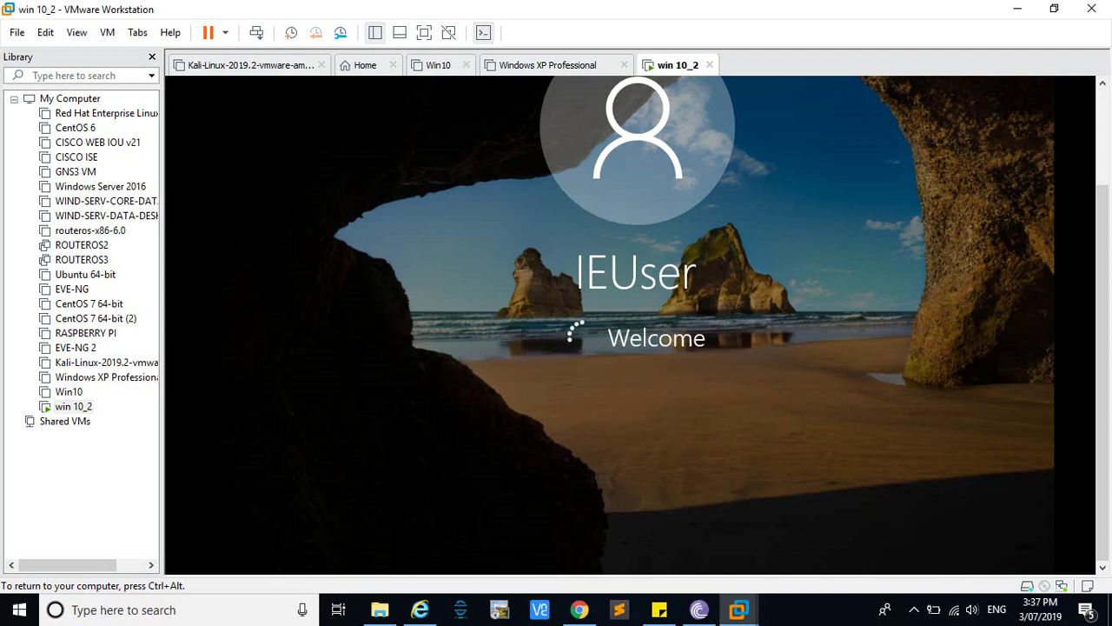
left_click(424, 32)
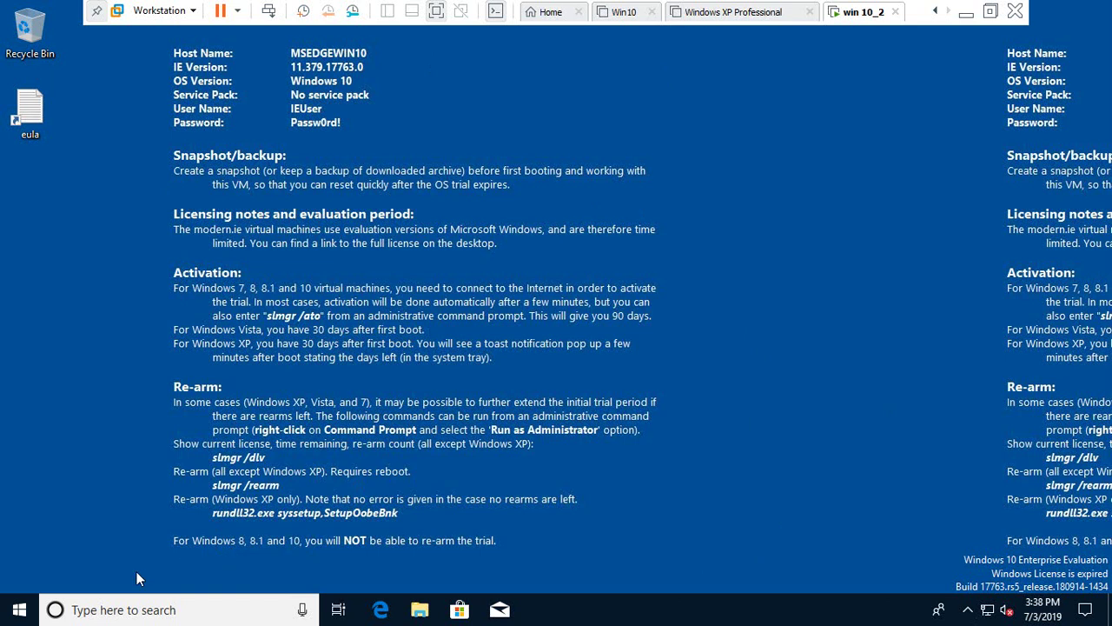
Search for cmd in the VM and run Command Prompt as administrator
left_click(101, 612)
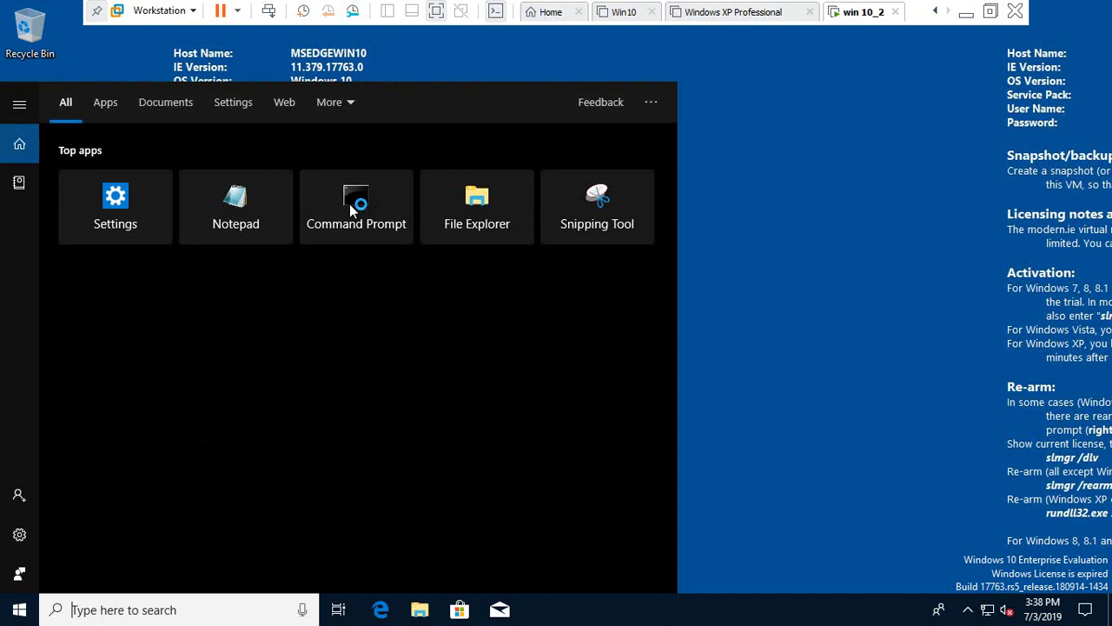
type("cmd")
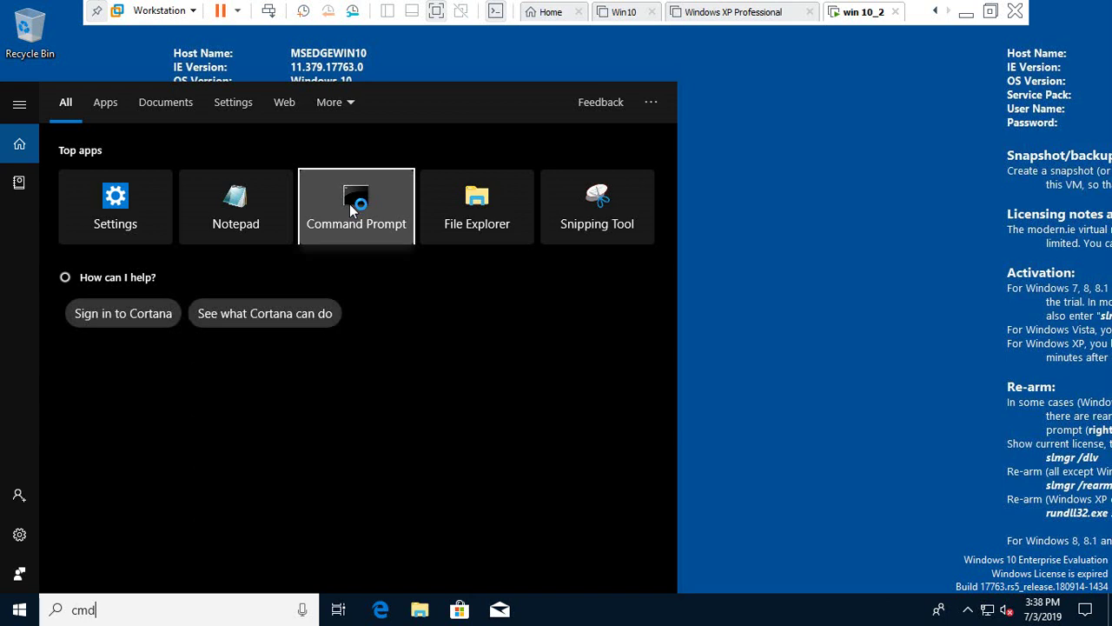
left_click(350, 203)
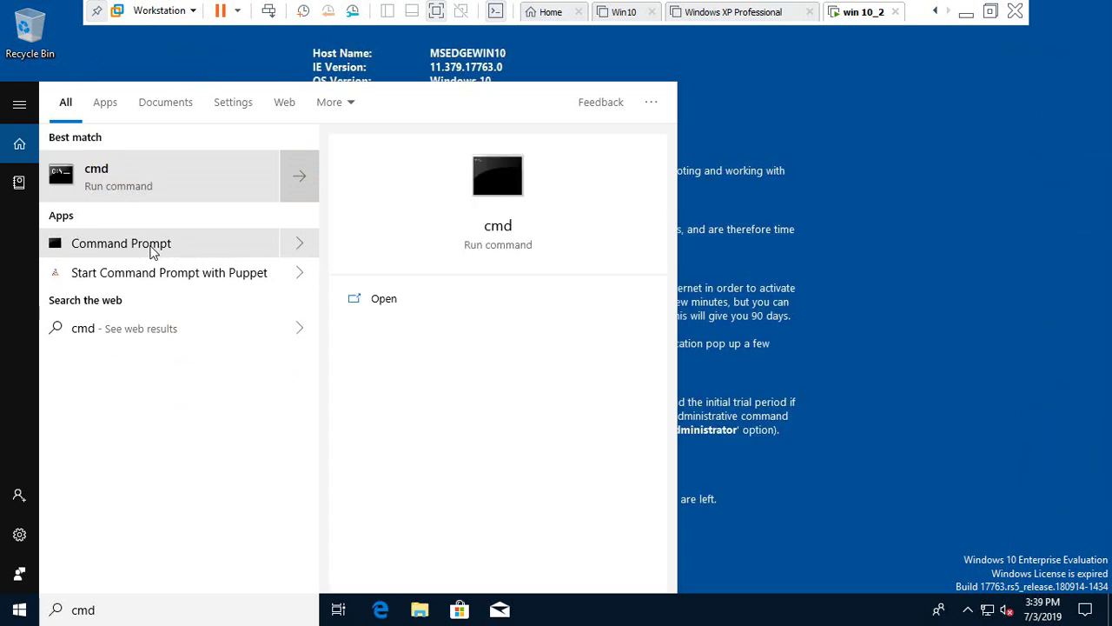
left_click(298, 244)
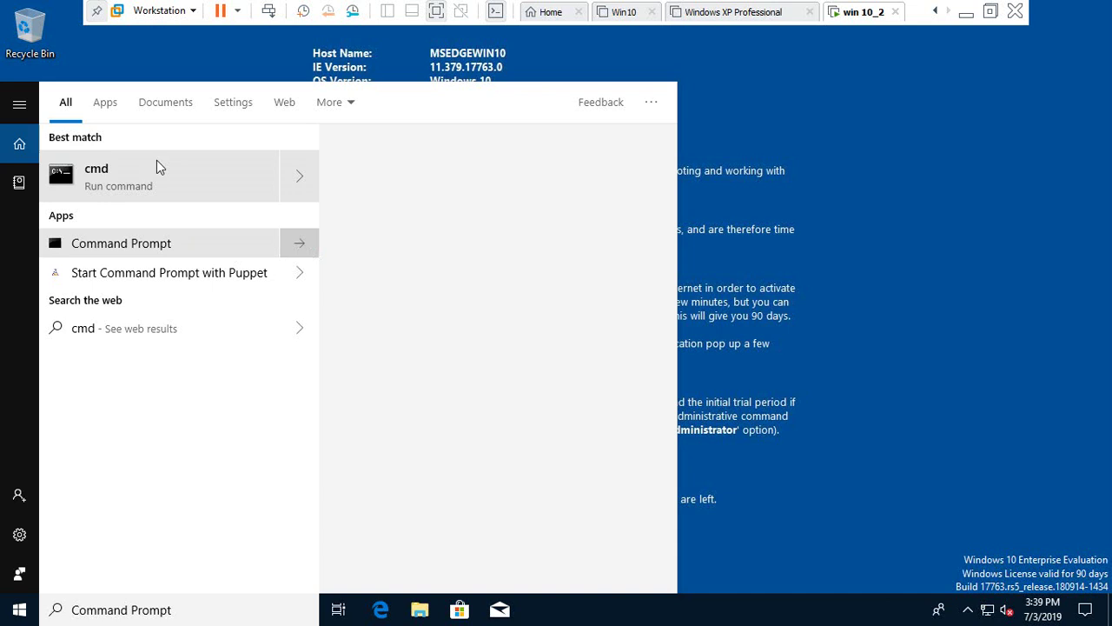
right_click(302, 182)
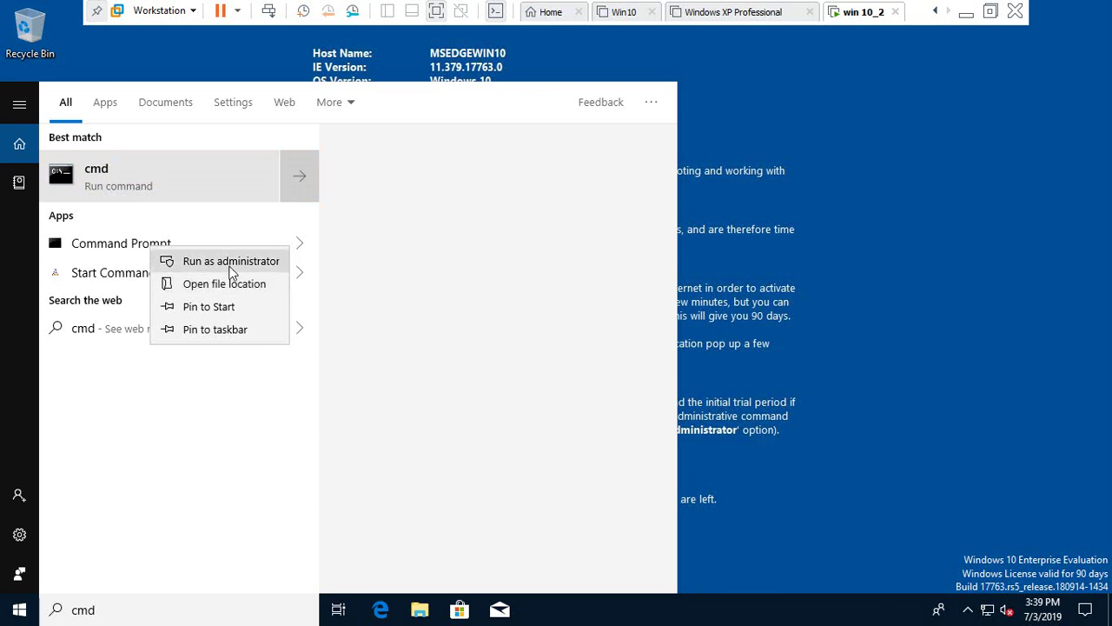
key("Escape")
key("shift+F10")
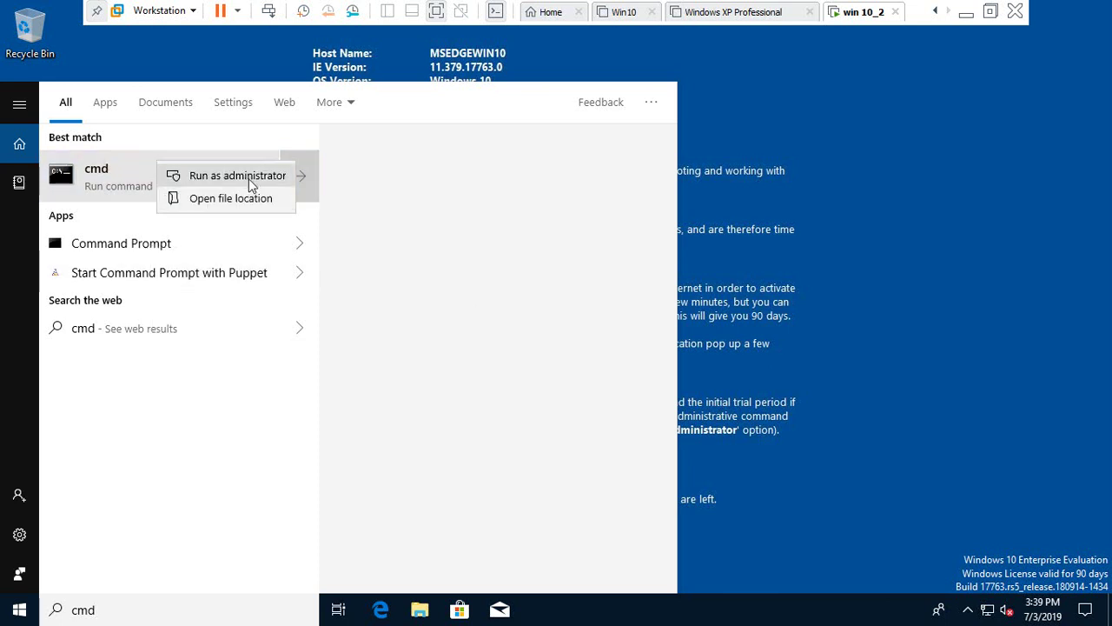
left_click(249, 177)
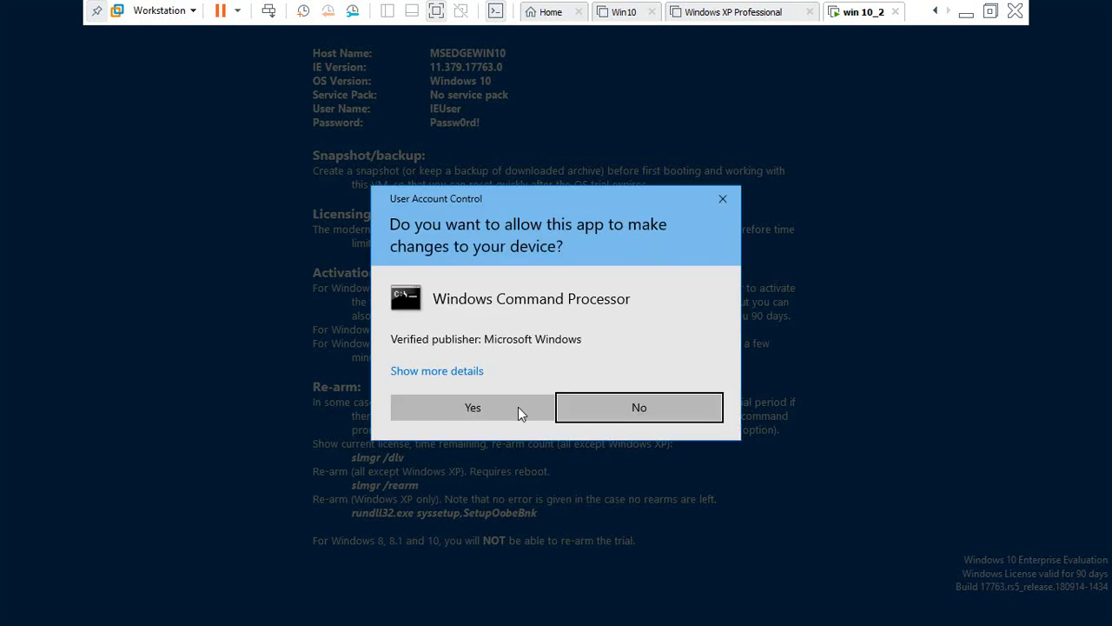
Approve the UAC prompt, run slmgr/ato in the administrator Command Prompt, then minimize it
left_click(513, 410)
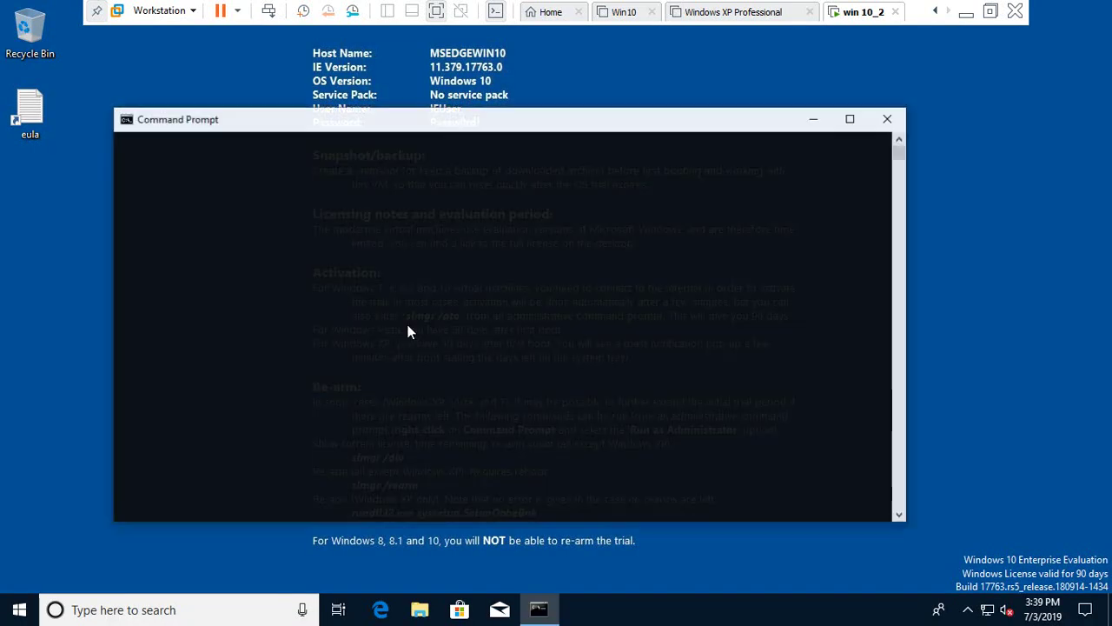
left_click_drag(649, 131, 728, 420)
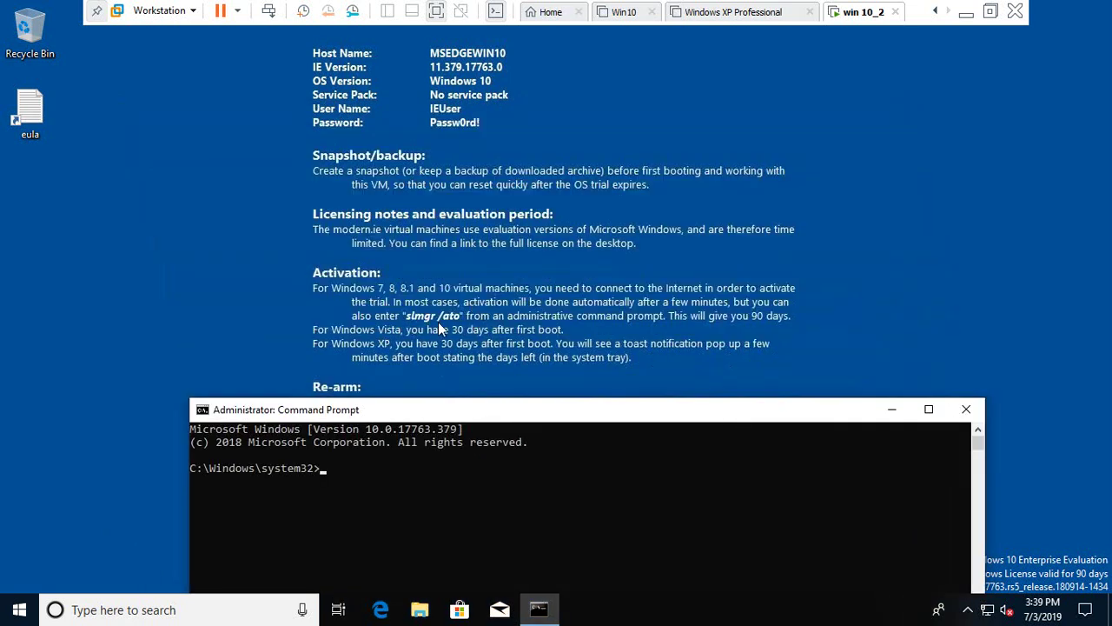
left_click(356, 468)
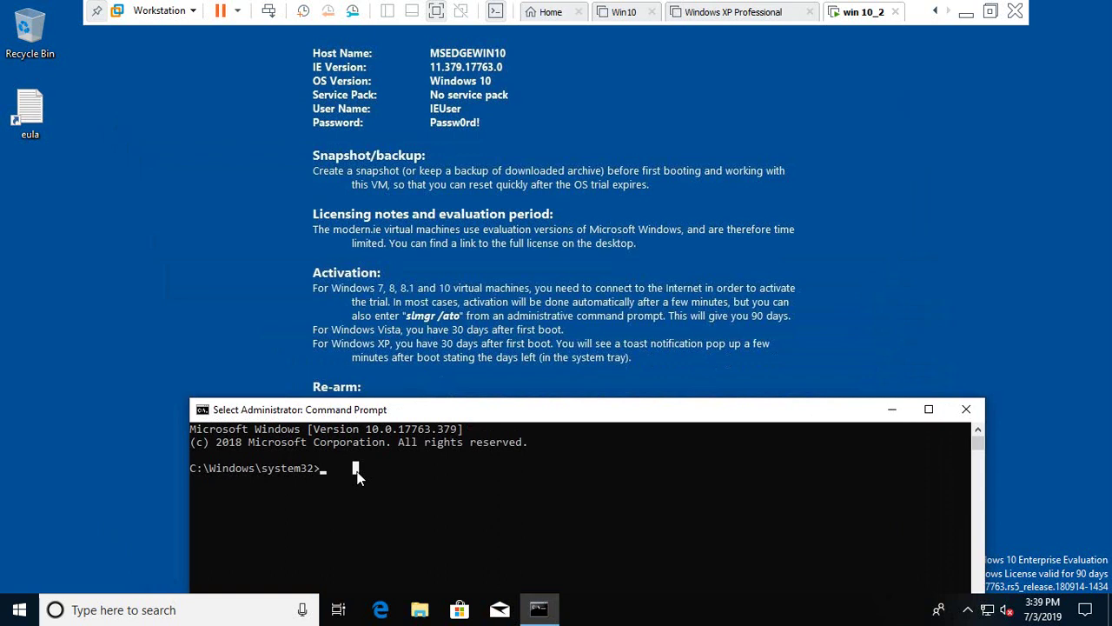
type("s")
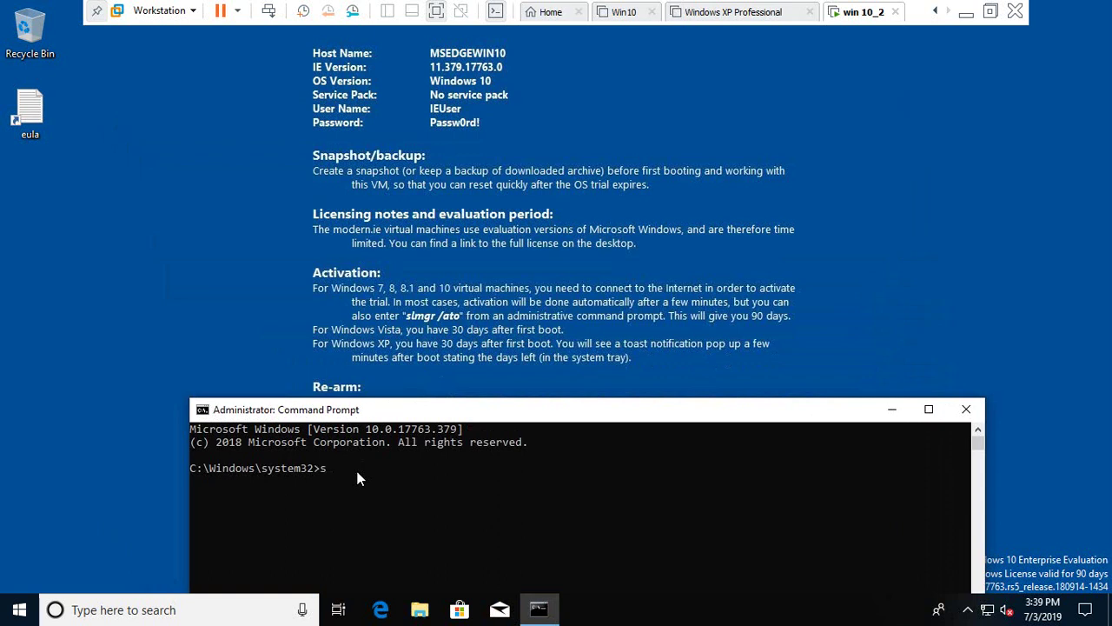
type("lmgr/ato")
key("Return")
left_click_drag(413, 419, 405, 212)
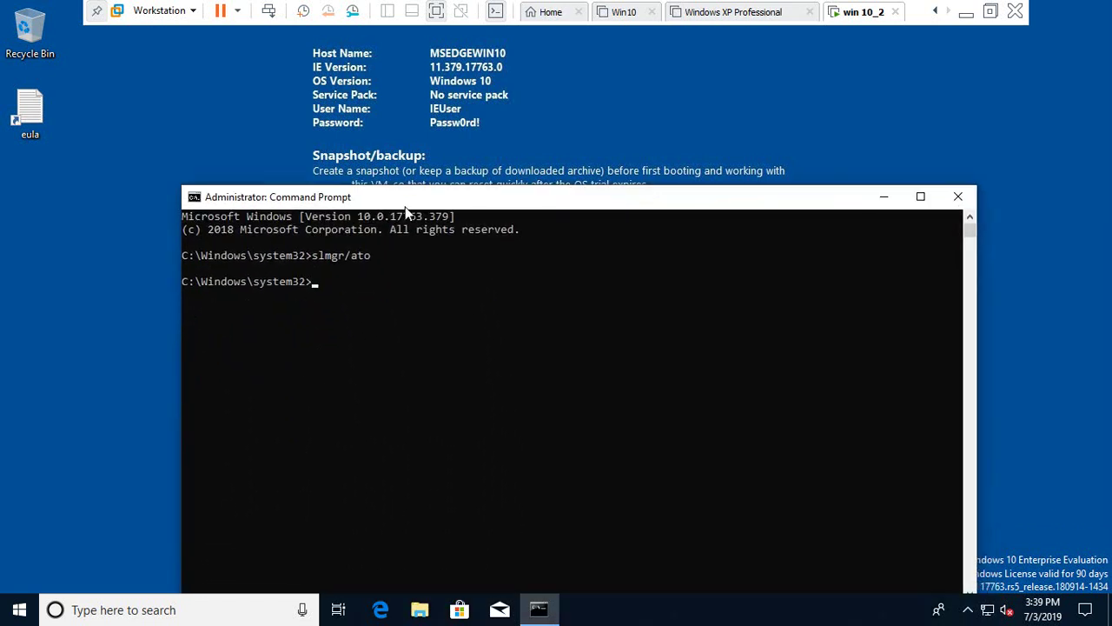
left_click(883, 197)
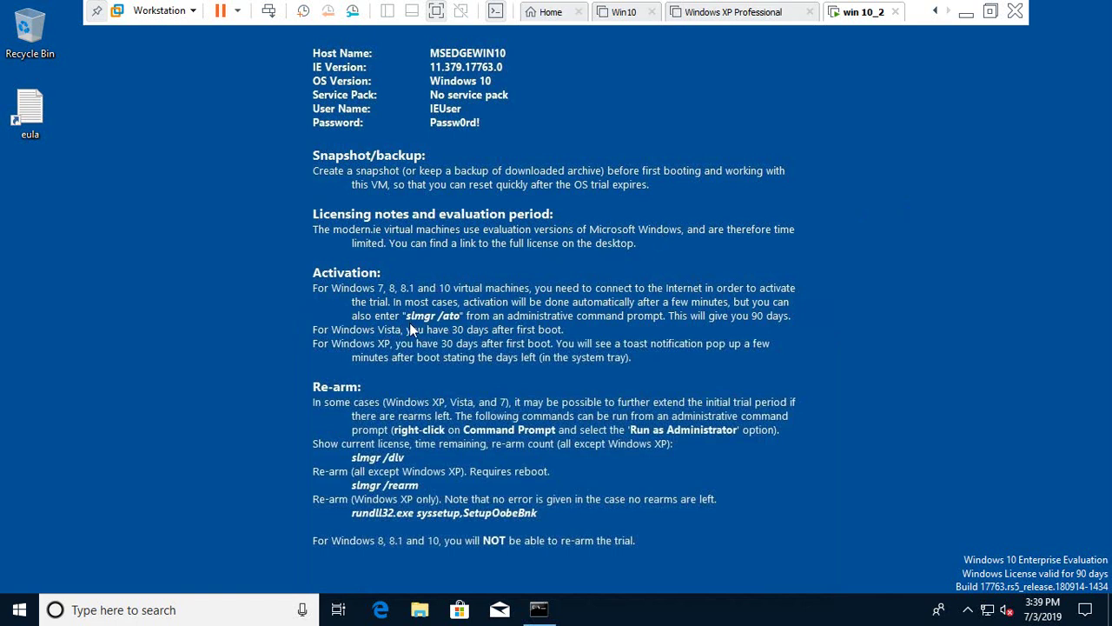
Return to the win 10_2 VM and dismiss the 0xC004E028 activation error in Windows Script Host
left_click(964, 18)
left_click(918, 610)
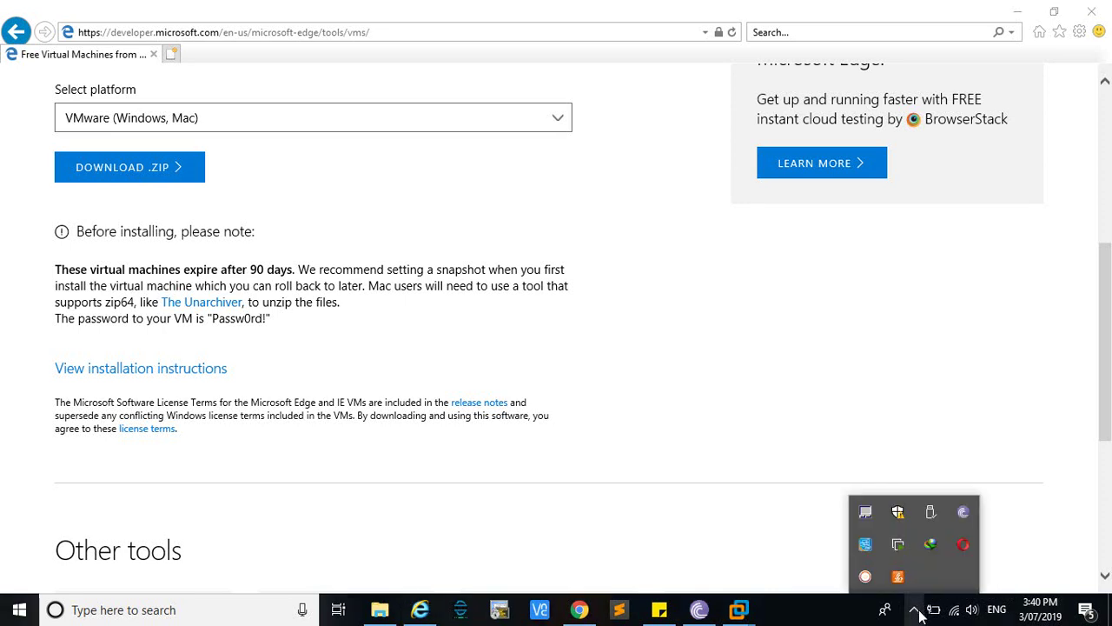
mouse_move(740, 610)
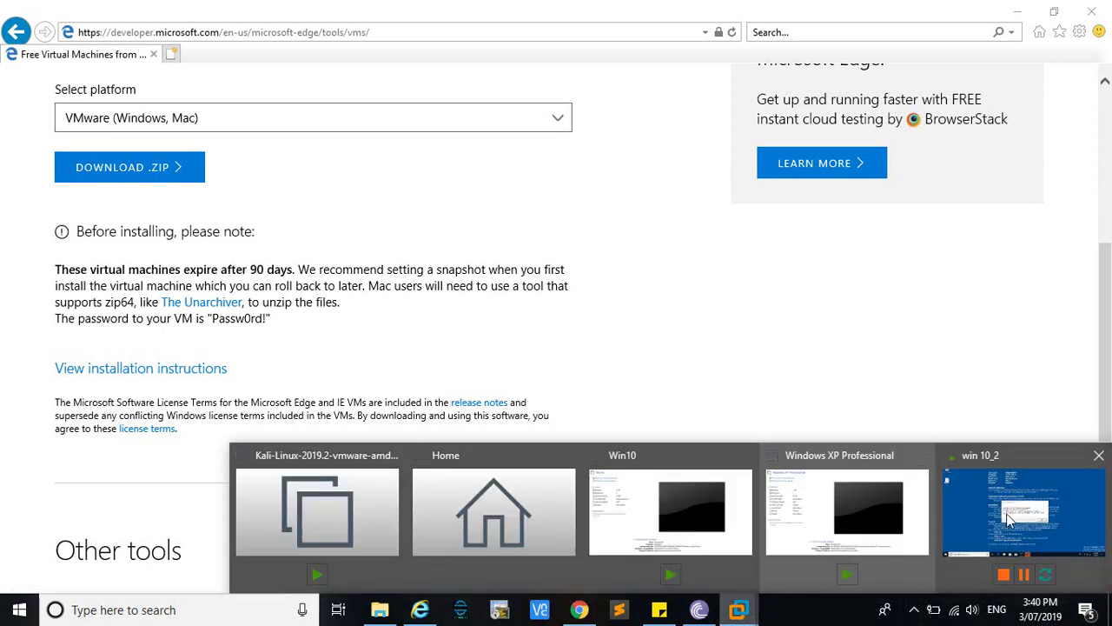
left_click(1026, 516)
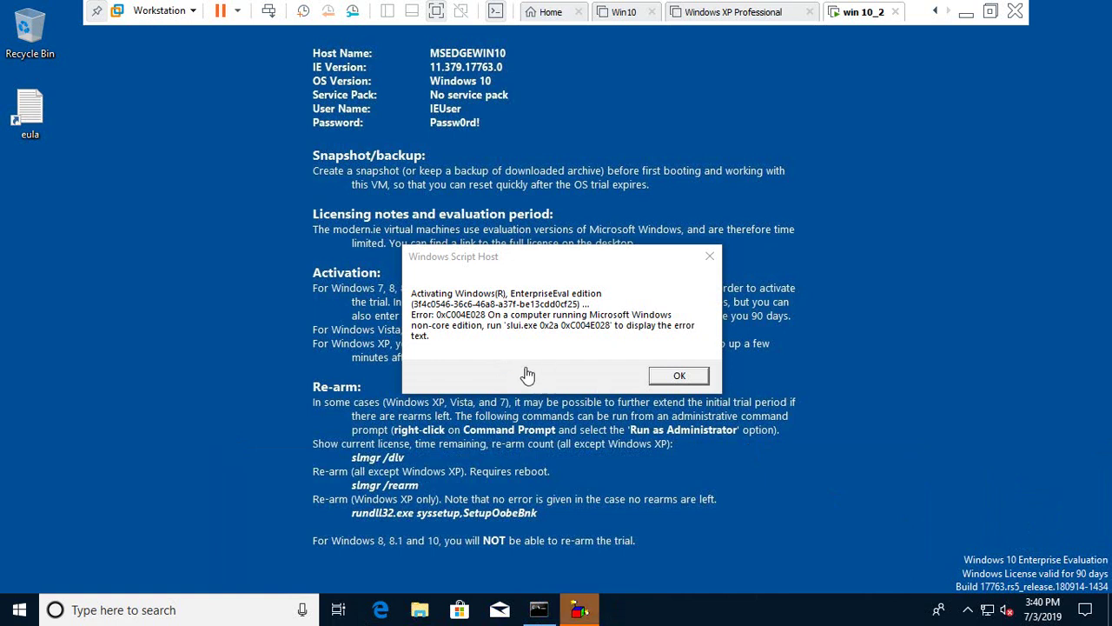
left_click(683, 379)
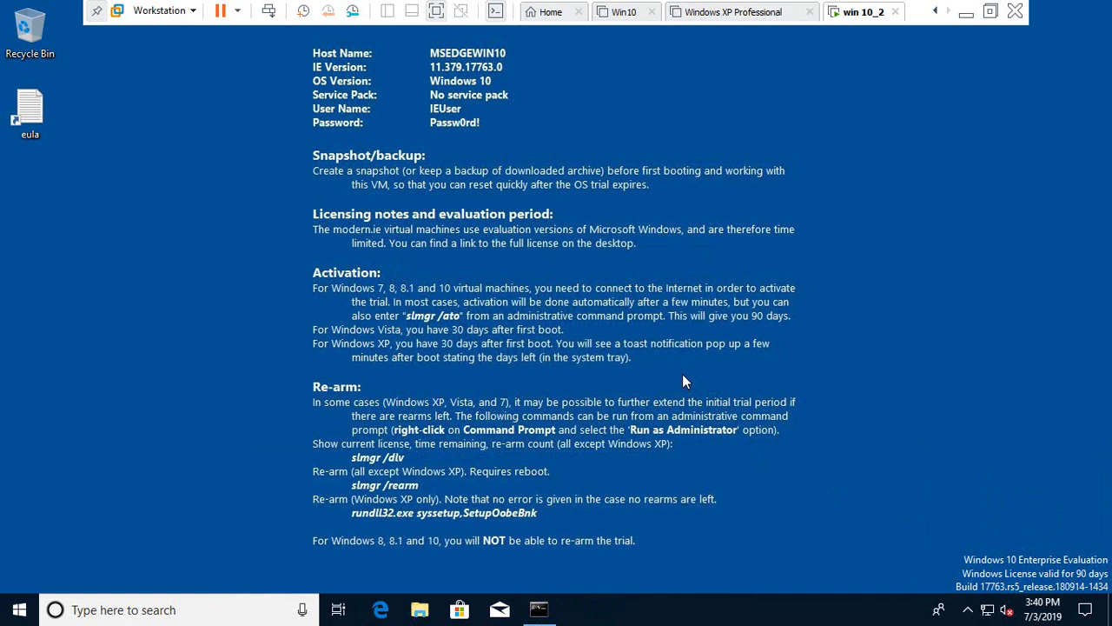
left_click(874, 463)
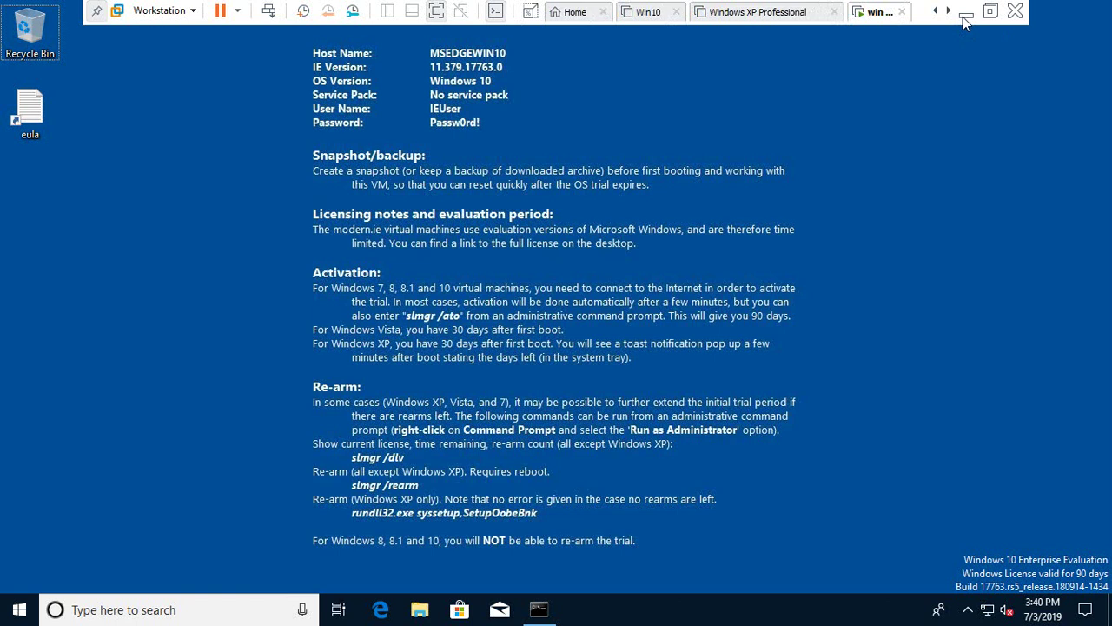
Exit full screen and check that win 10_2's Network Adapter uses NAT, closing Settings unchanged
left_click(435, 12)
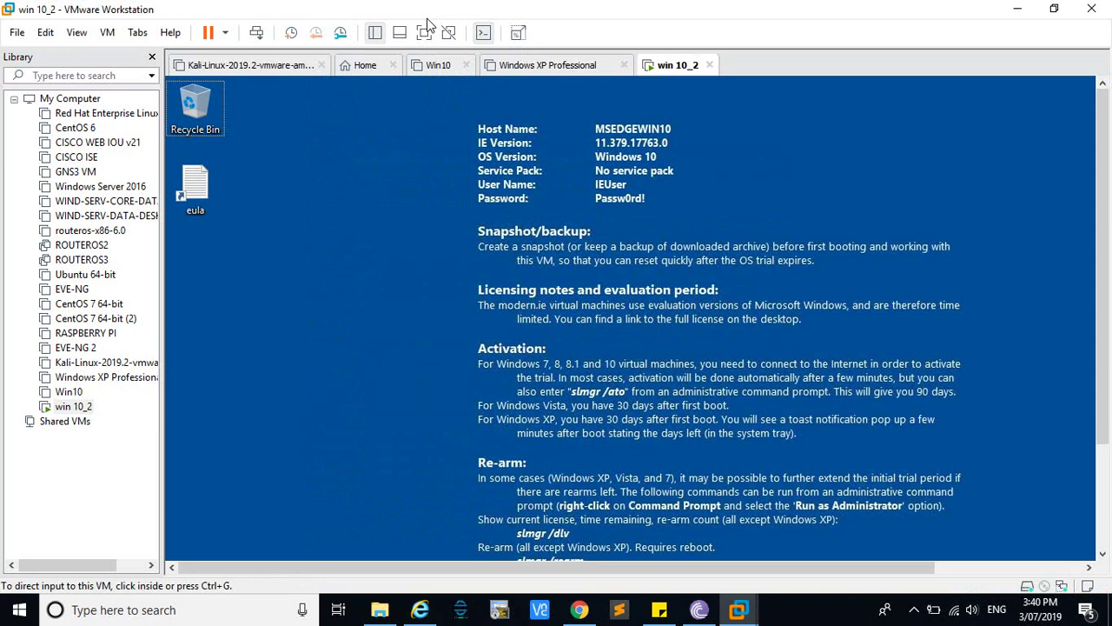
right_click(80, 409)
key("m")
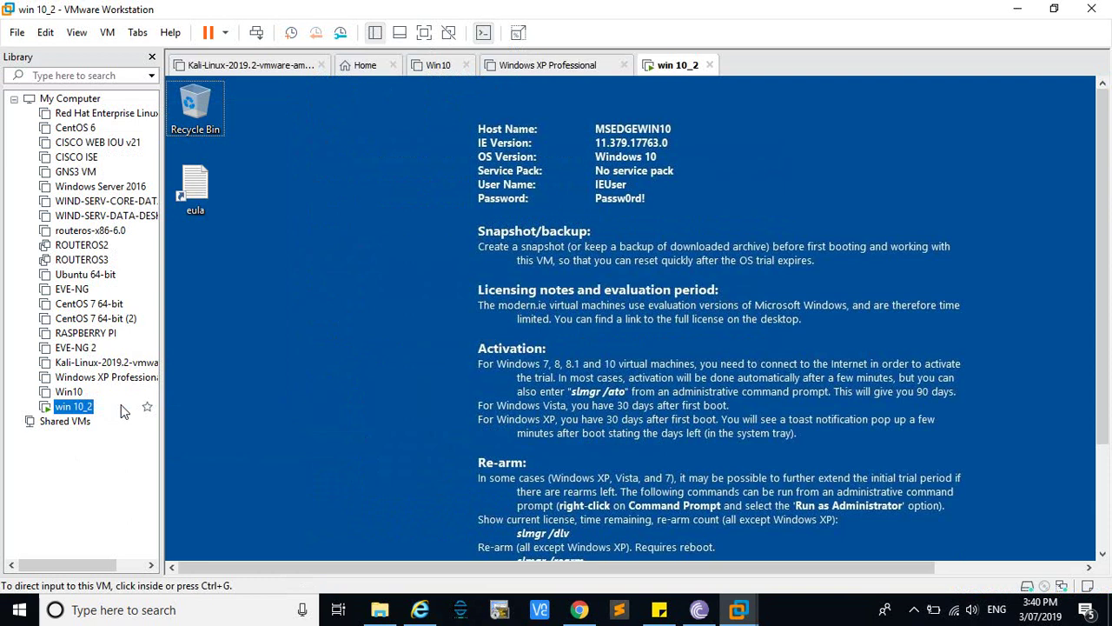
key("ctrl+d")
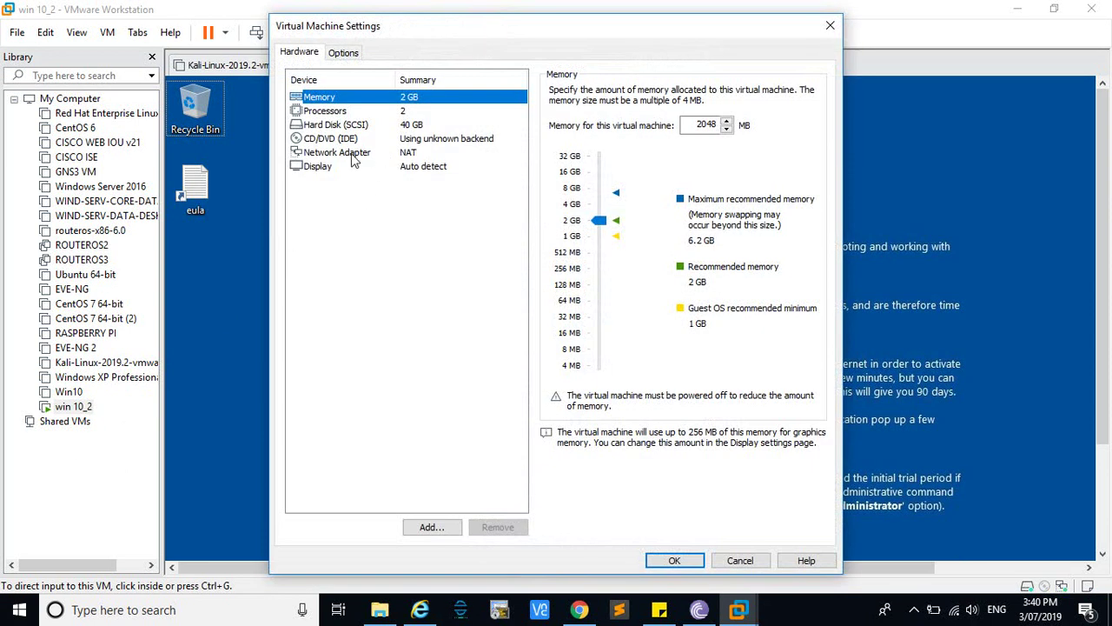
left_click(348, 153)
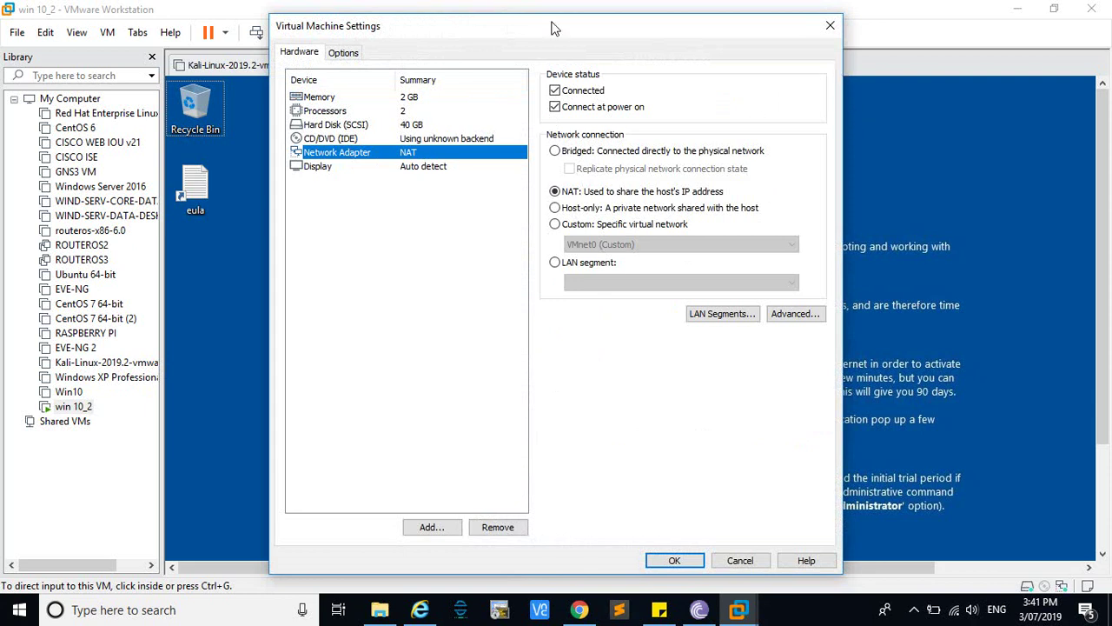
left_click(830, 26)
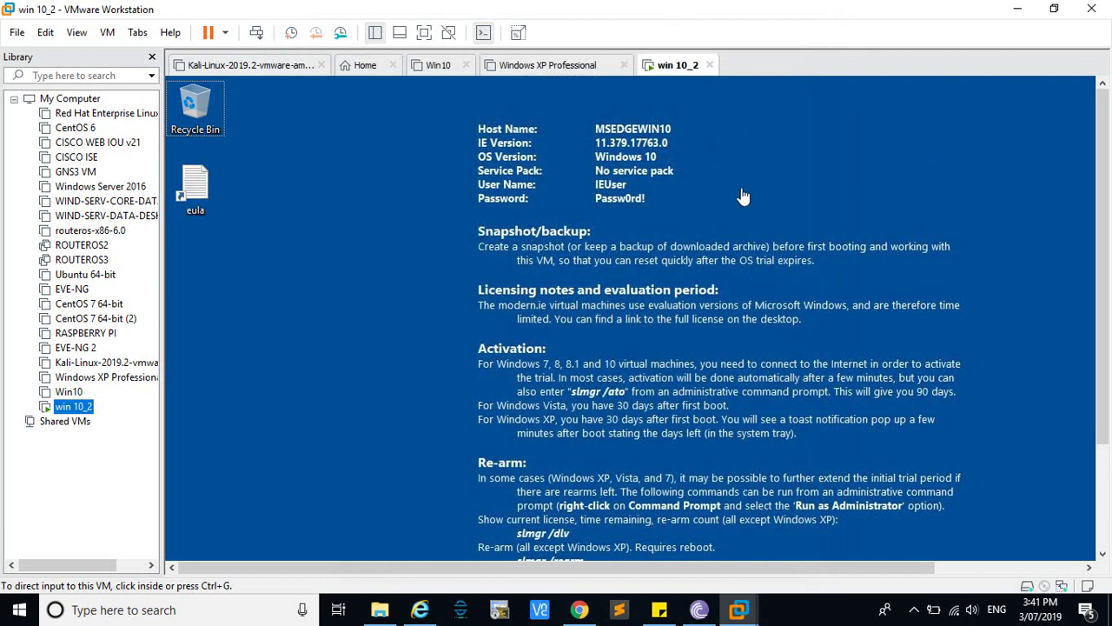
Take a snapshot of win 10_2 from its Library context menu, keeping the default name Snapshot 1
left_click(728, 338)
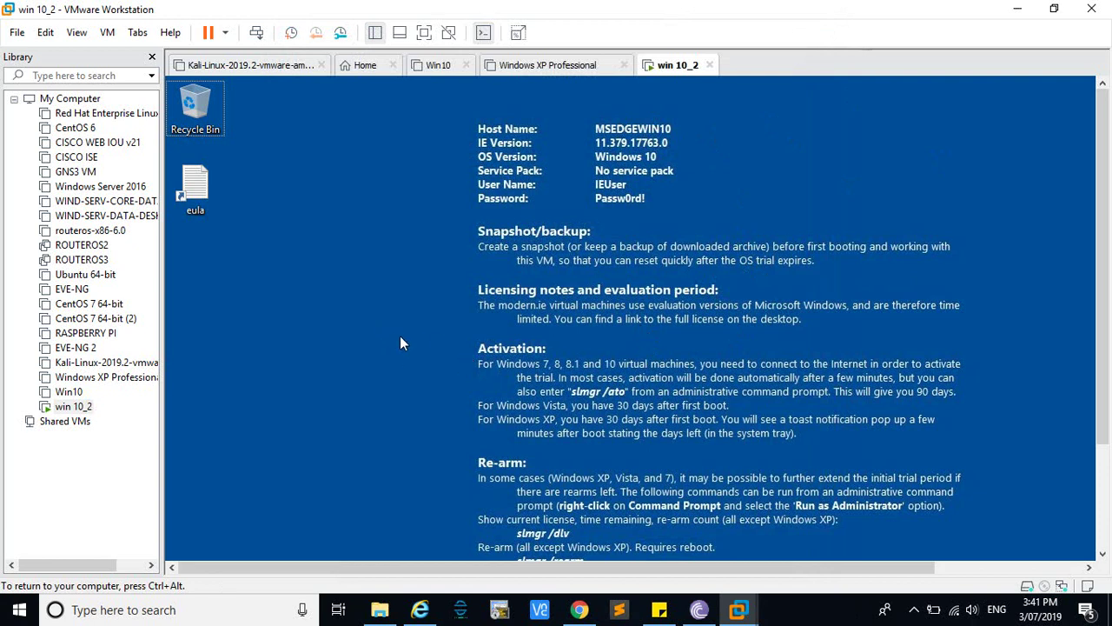
right_click(84, 415)
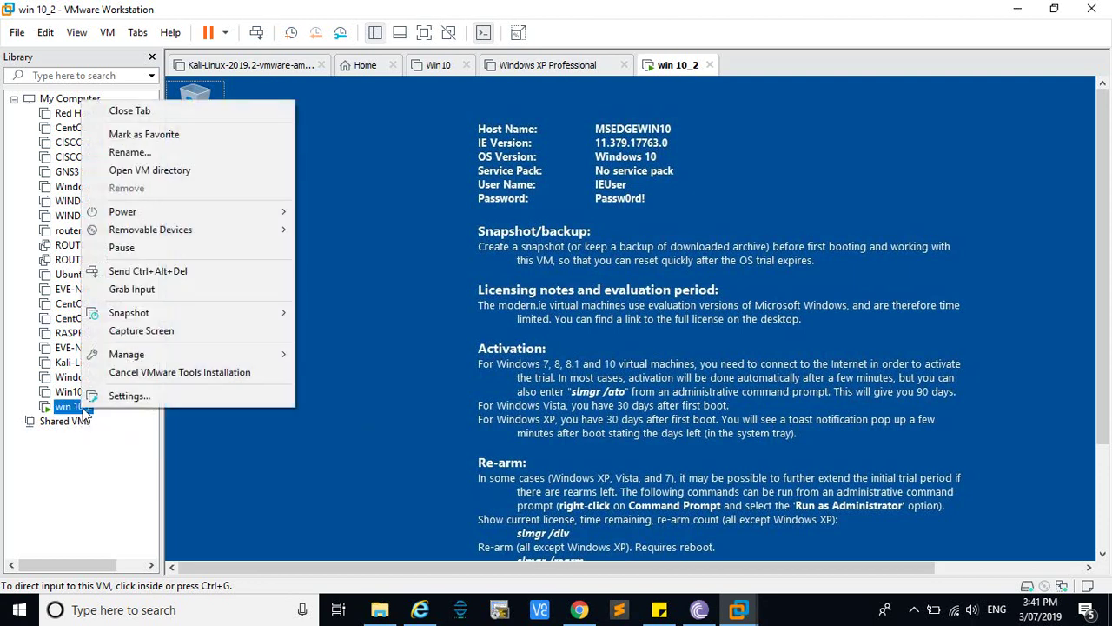
mouse_move(142, 320)
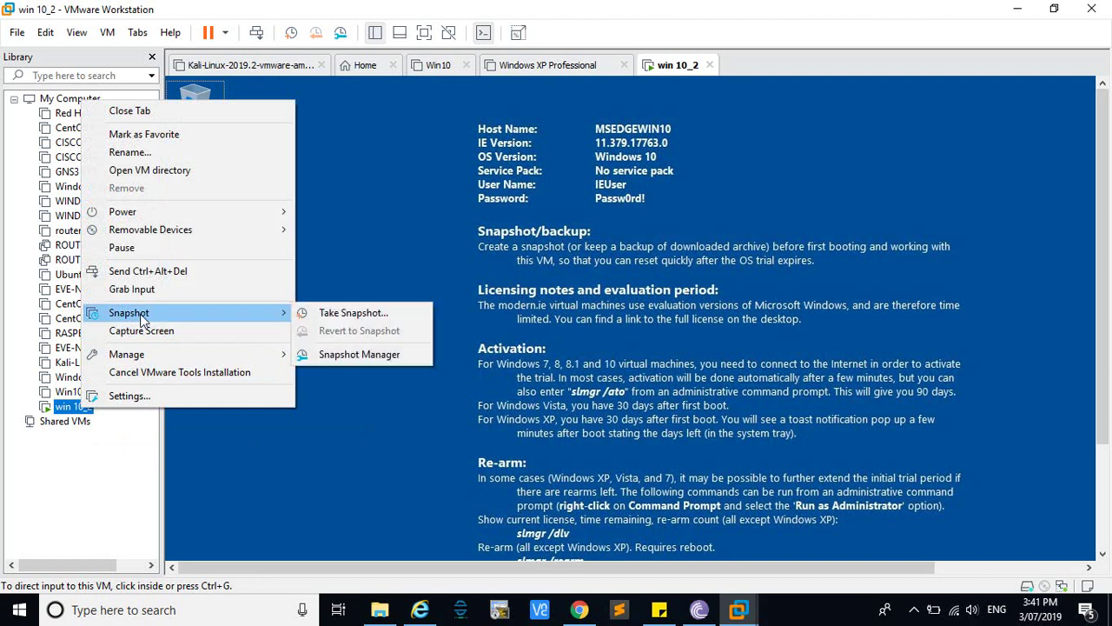
left_click(348, 313)
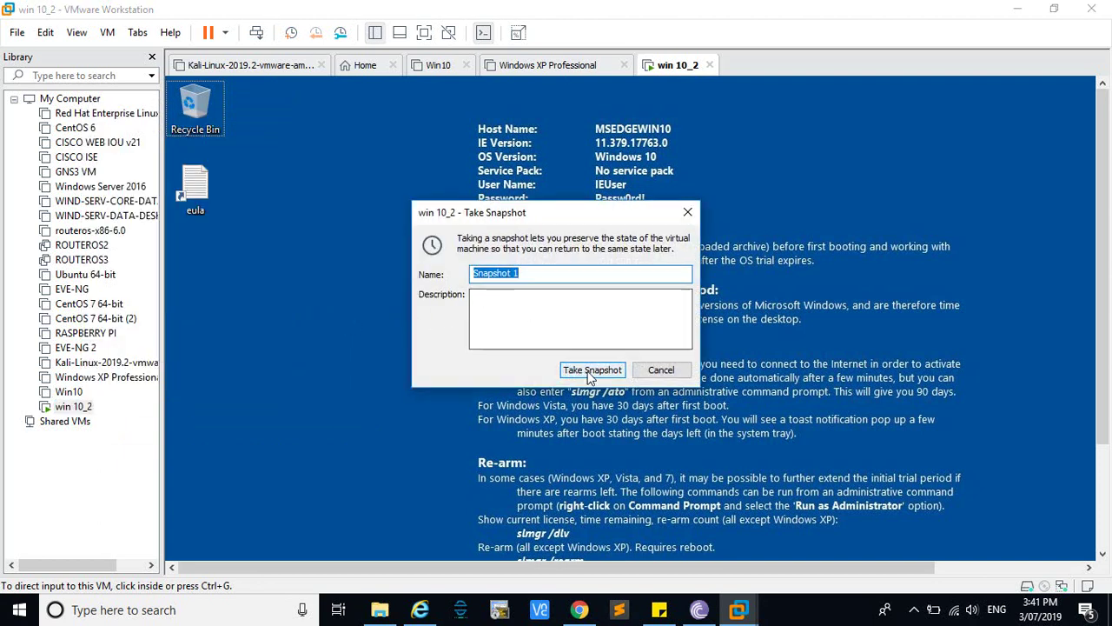
left_click(591, 370)
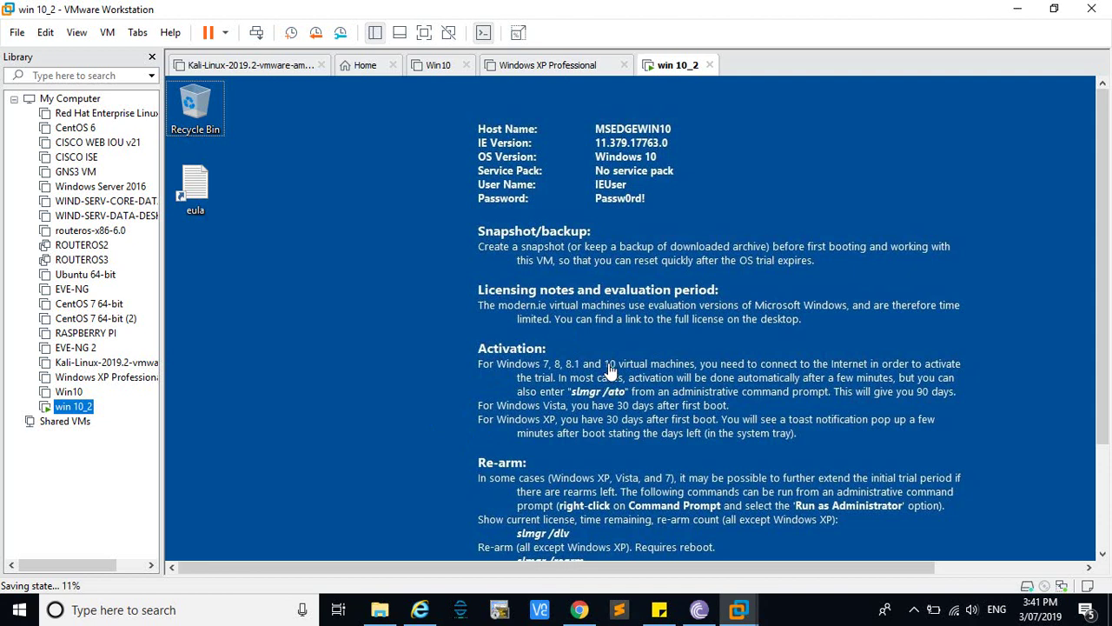
left_click_drag(1108, 360, 1109, 430)
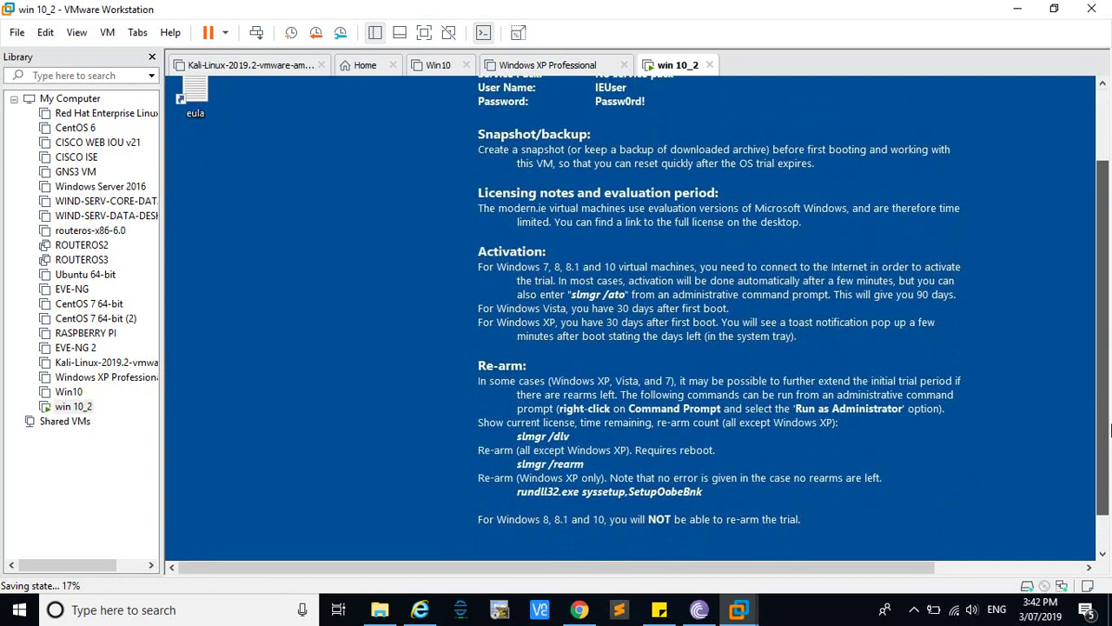
left_click_drag(1109, 429, 1109, 420)
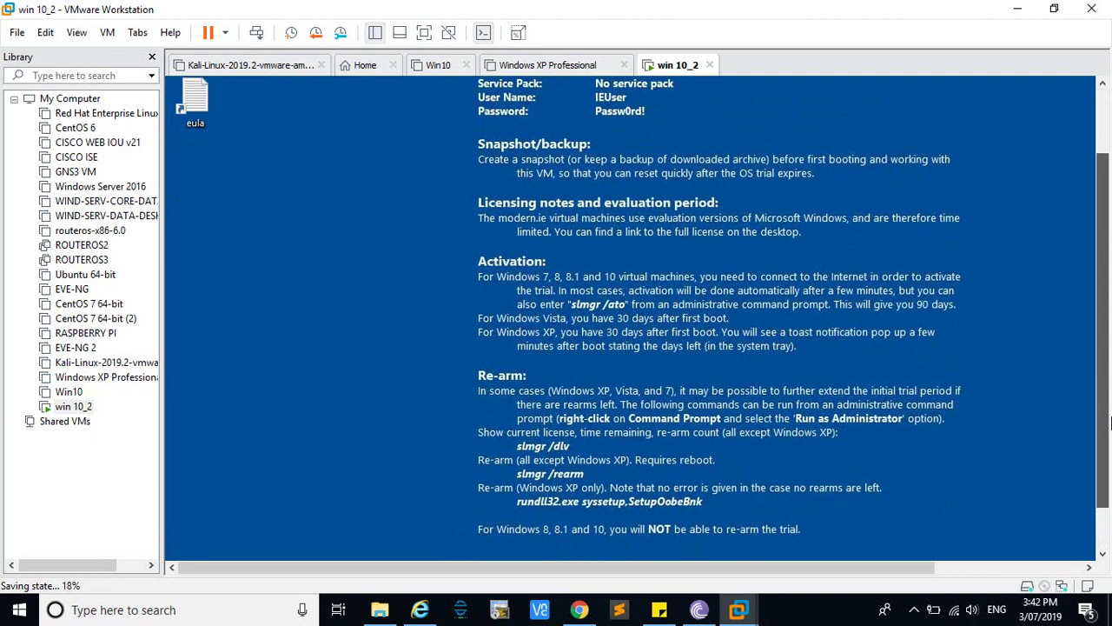
right_click(93, 402)
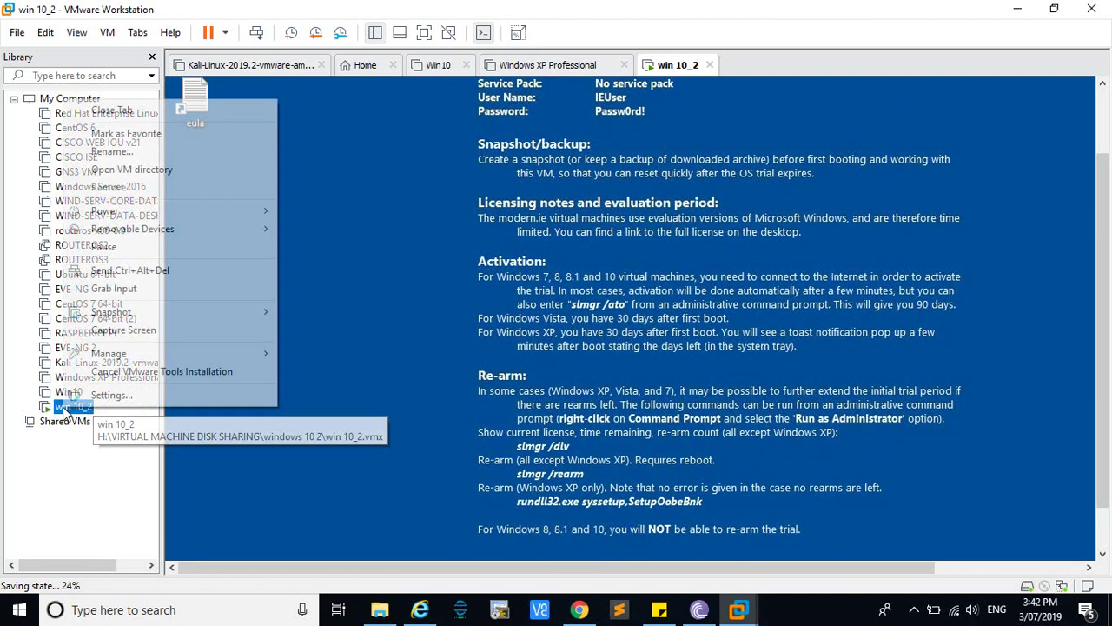
mouse_move(191, 315)
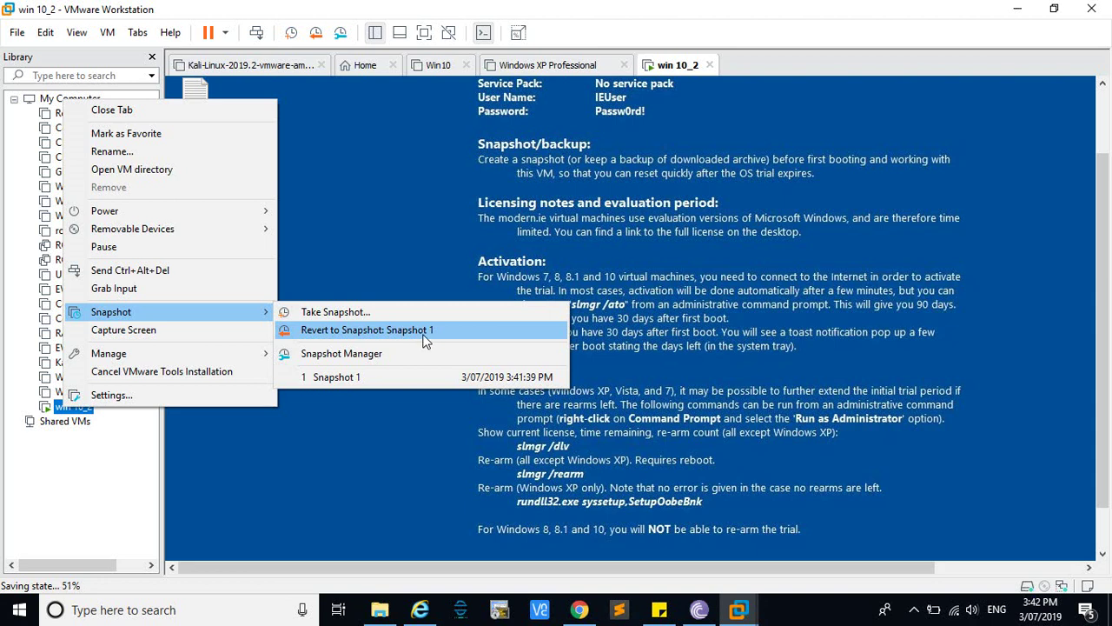
left_click(357, 356)
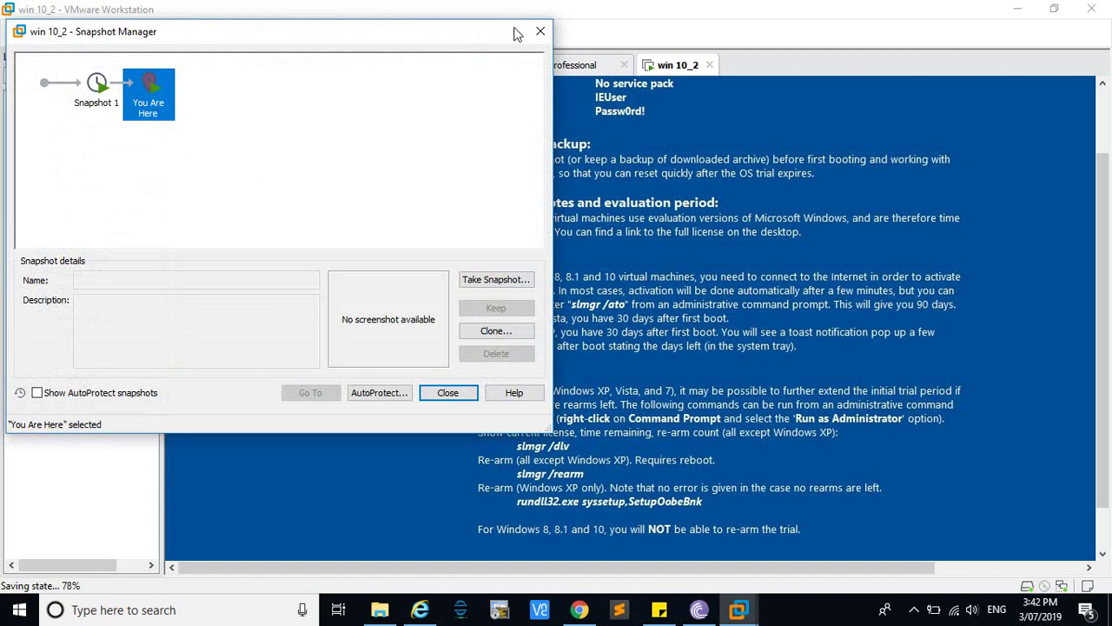
left_click(540, 31)
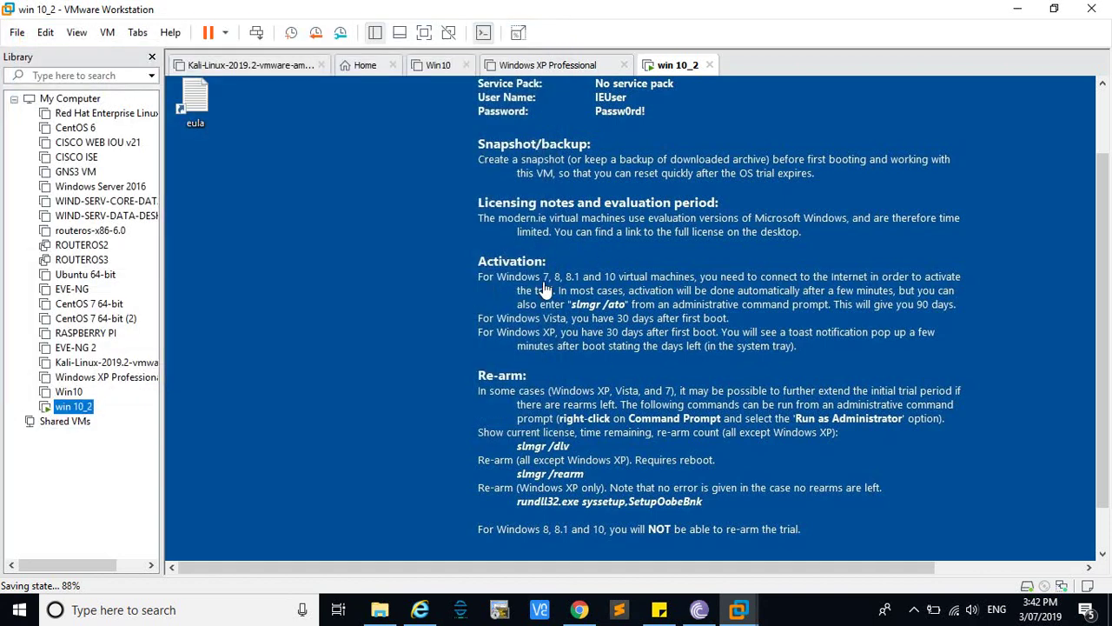